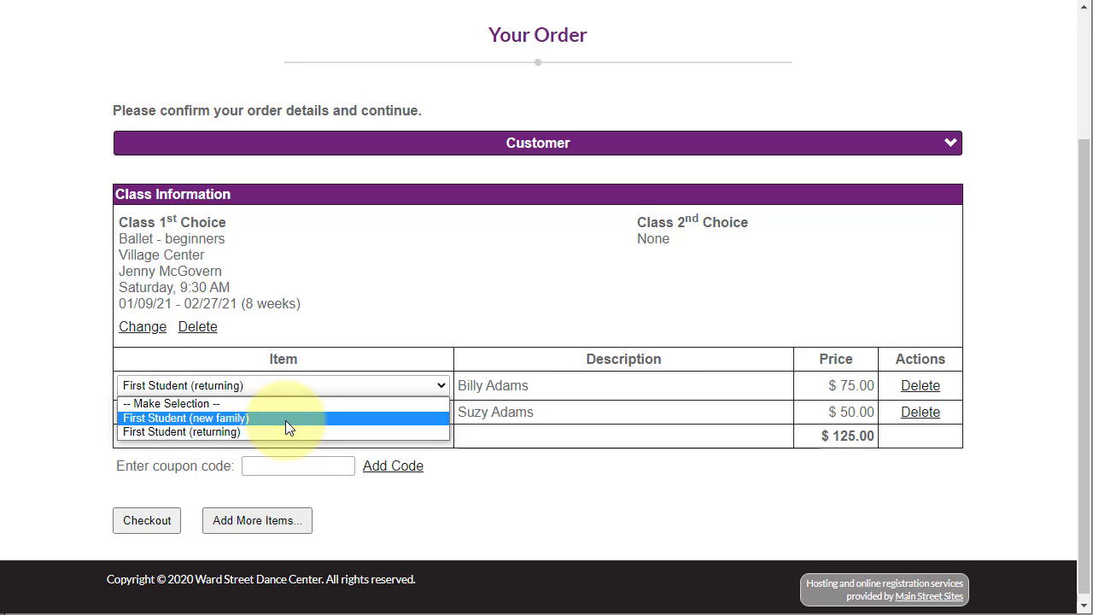
Leave the order's price choices unchanged, switch to the Main Street Sites admin site and open the registration pricing setup
left_click(78, 360)
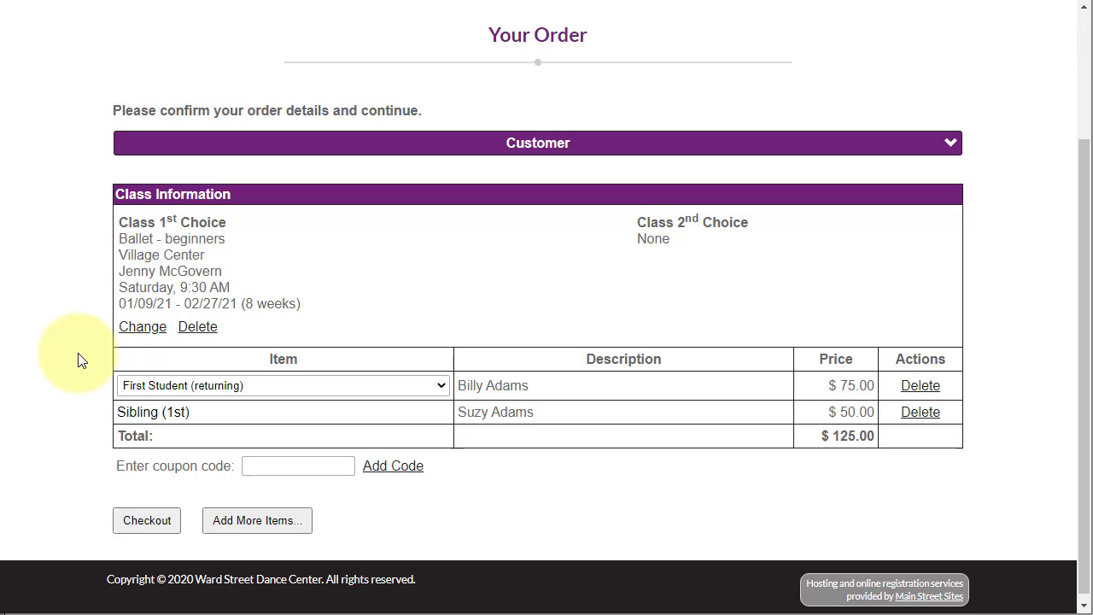
left_click(260, 0)
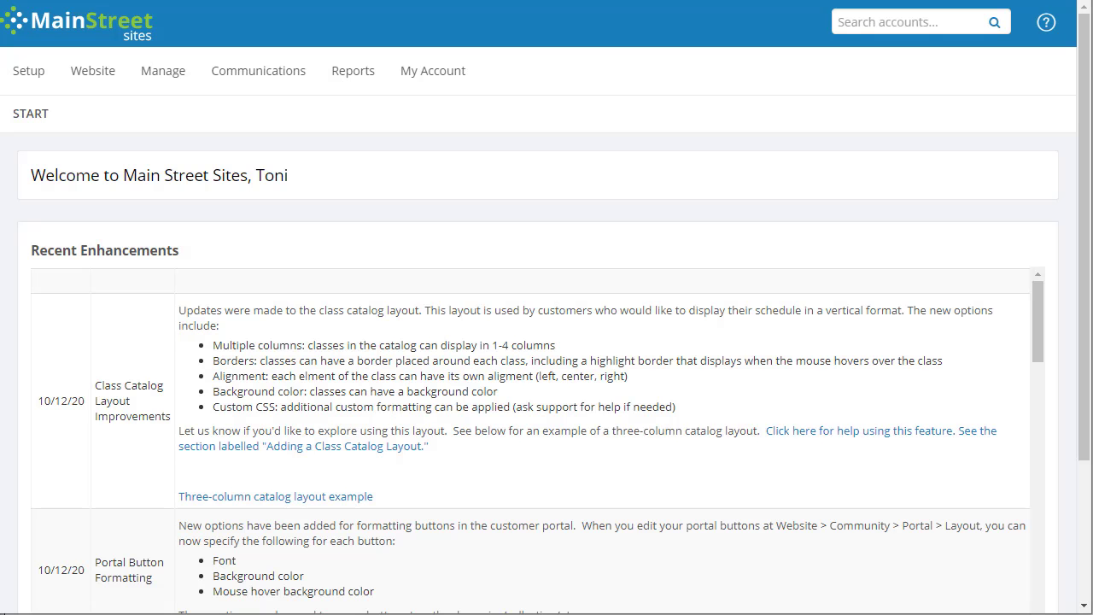
left_click(21, 75)
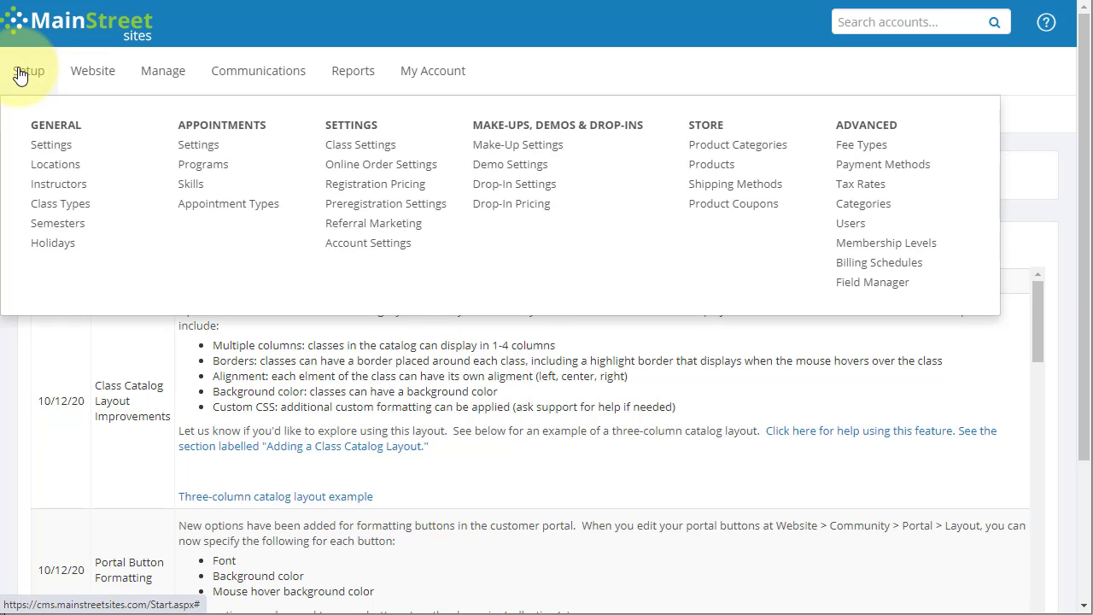
left_click(350, 188)
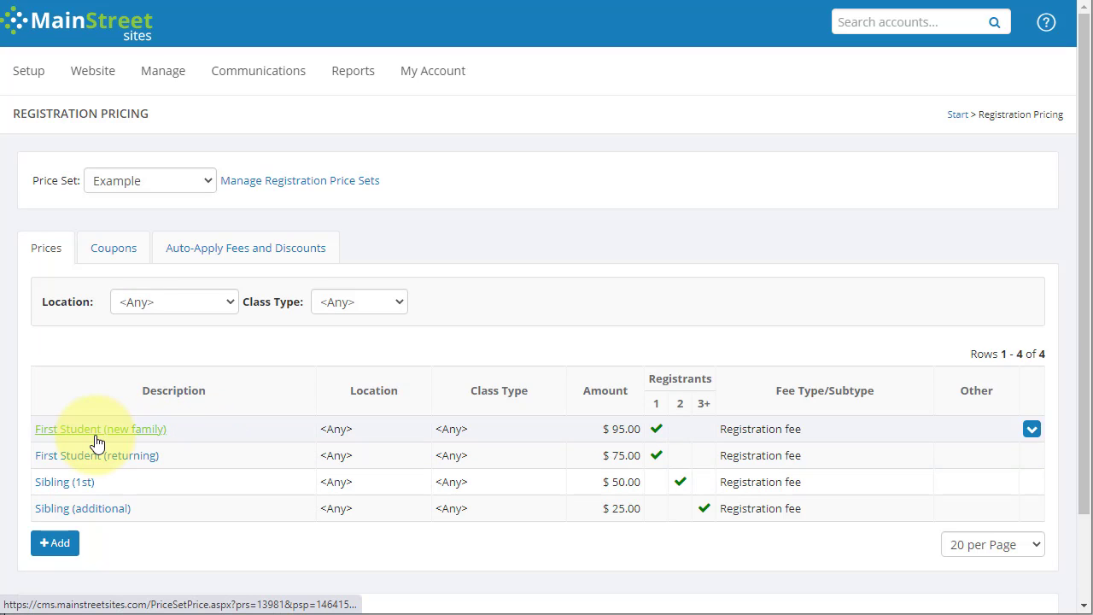
Examine the New Family fee's settings under auto-apply fees, including visibility and enrollment-based filtering, and leave without saving
left_click(220, 249)
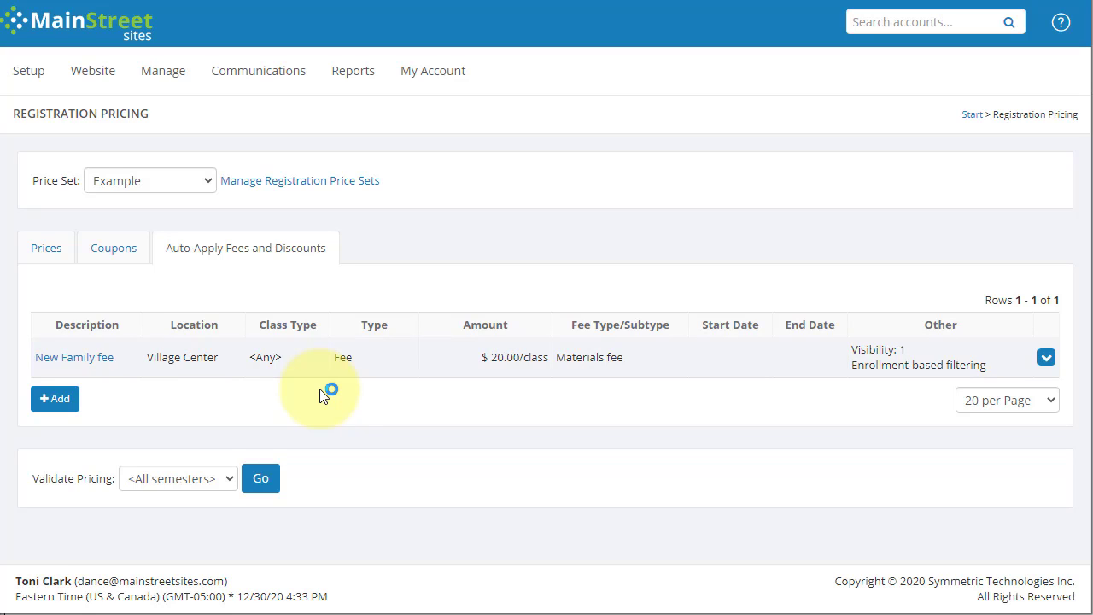
left_click(75, 365)
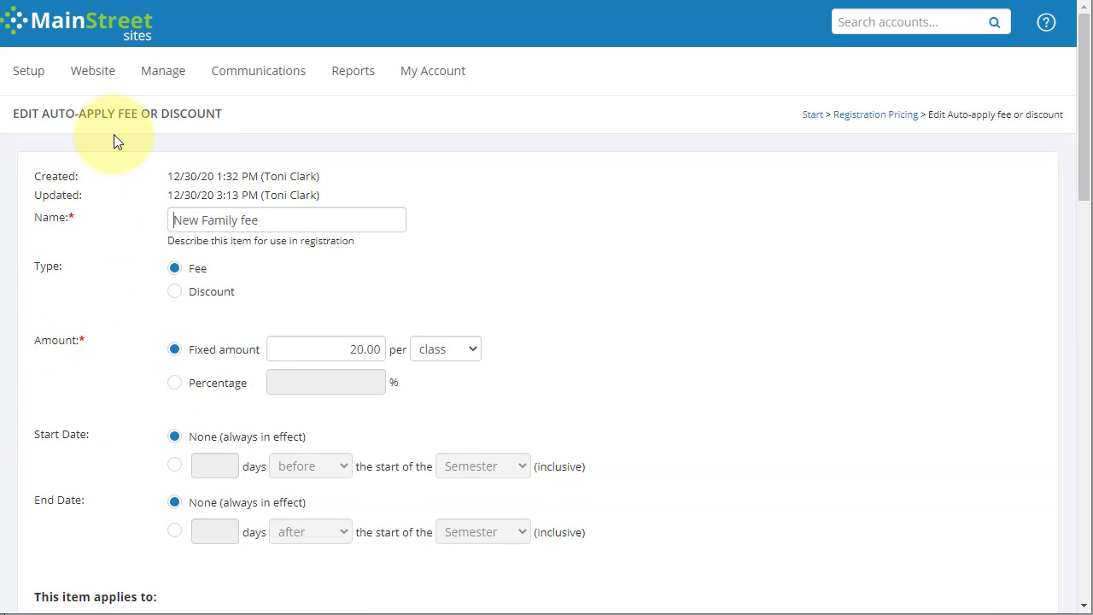
scroll(110, 240, "down", 5)
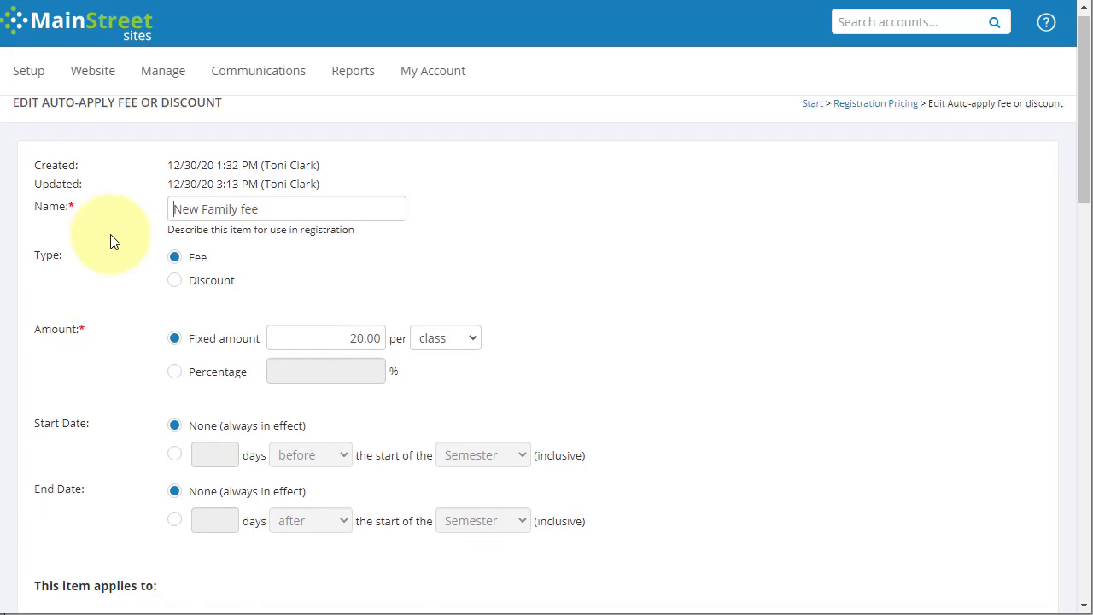
scroll(110, 240, "down", 5)
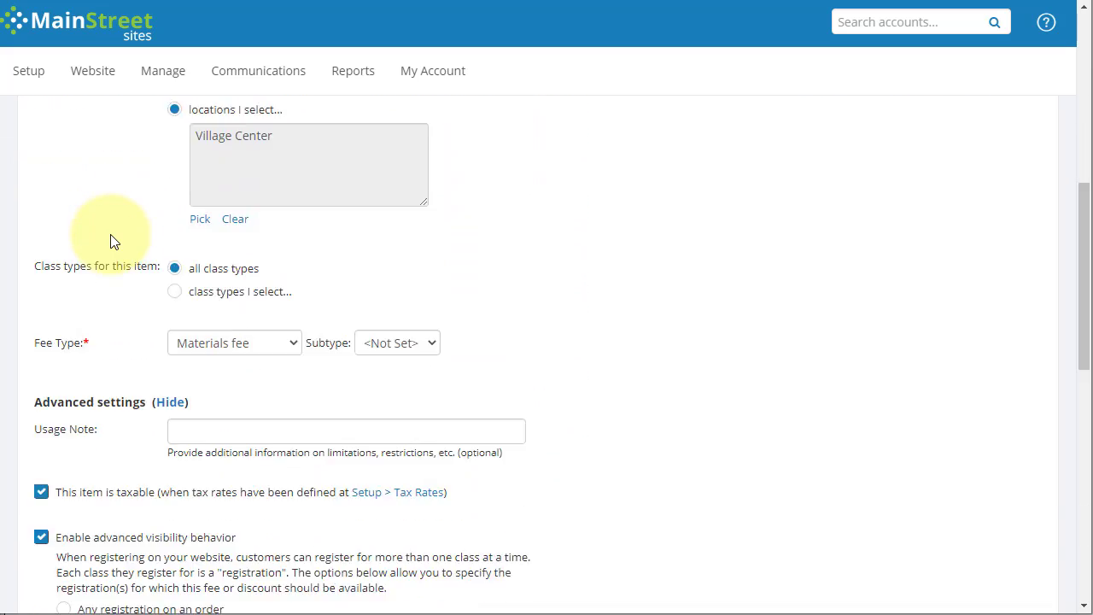
scroll(111, 242, "down", 1)
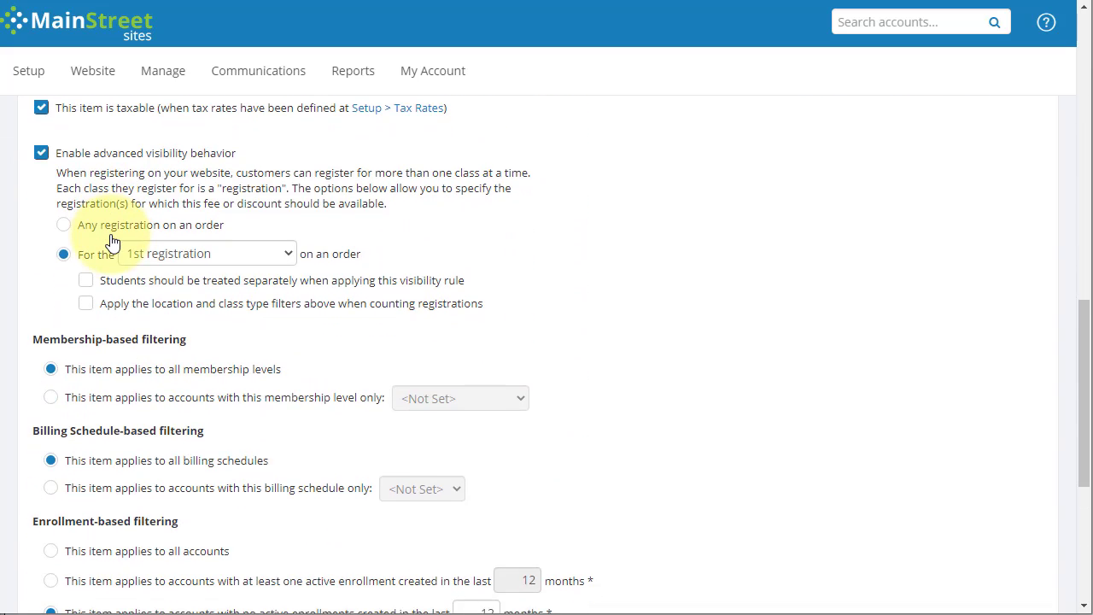
scroll(111, 242, "up", 1)
scroll(147, 262, "down", 1)
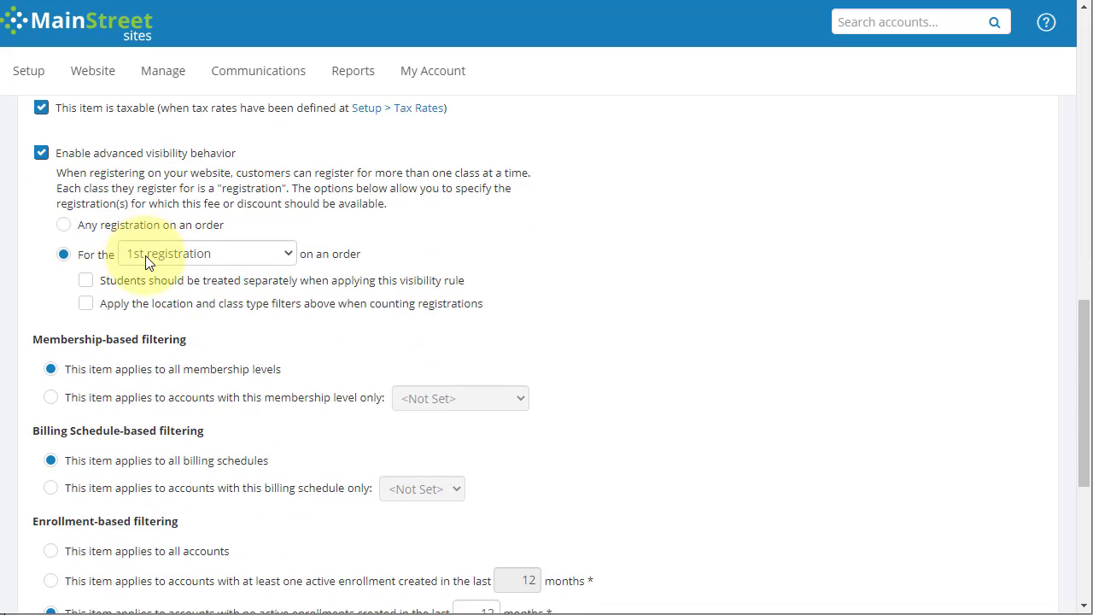
scroll(147, 262, "down", 4)
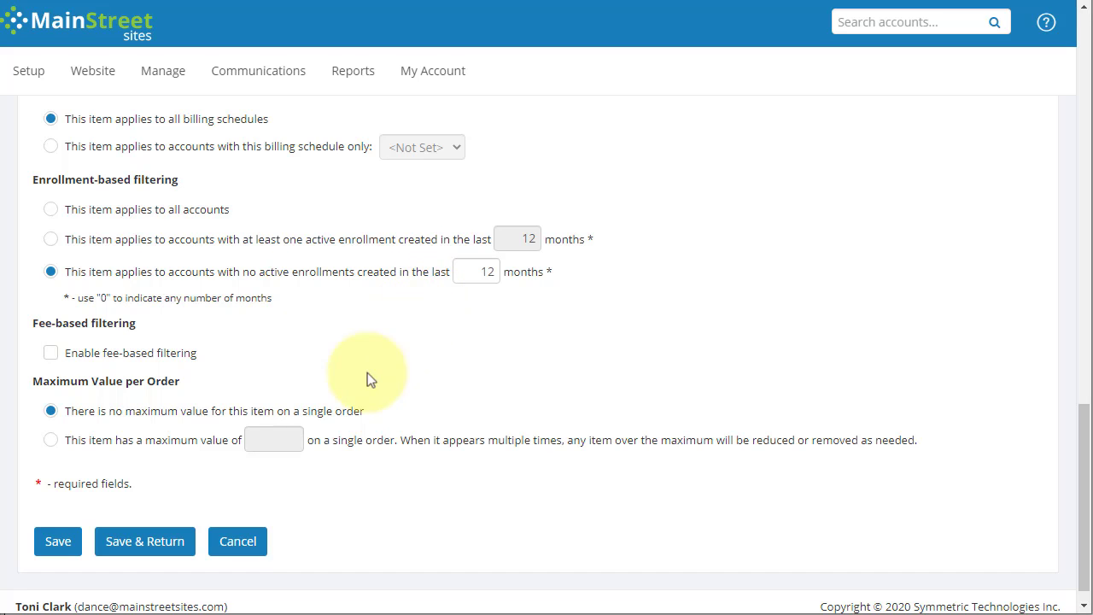
left_click(242, 542)
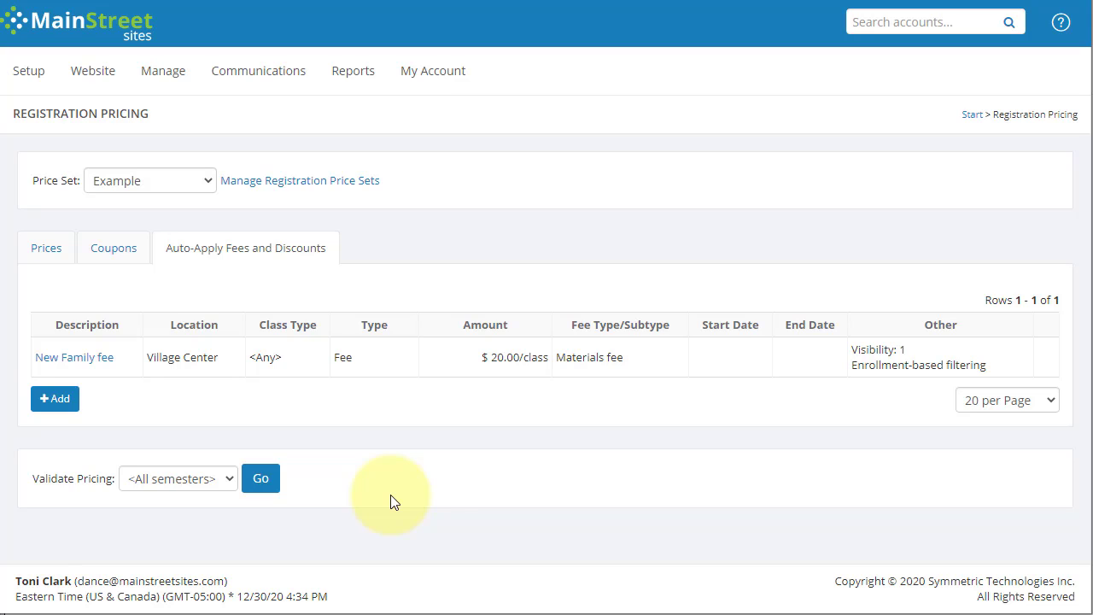
Open the First Student (new family) price for editing and show its advanced settings
left_click(55, 255)
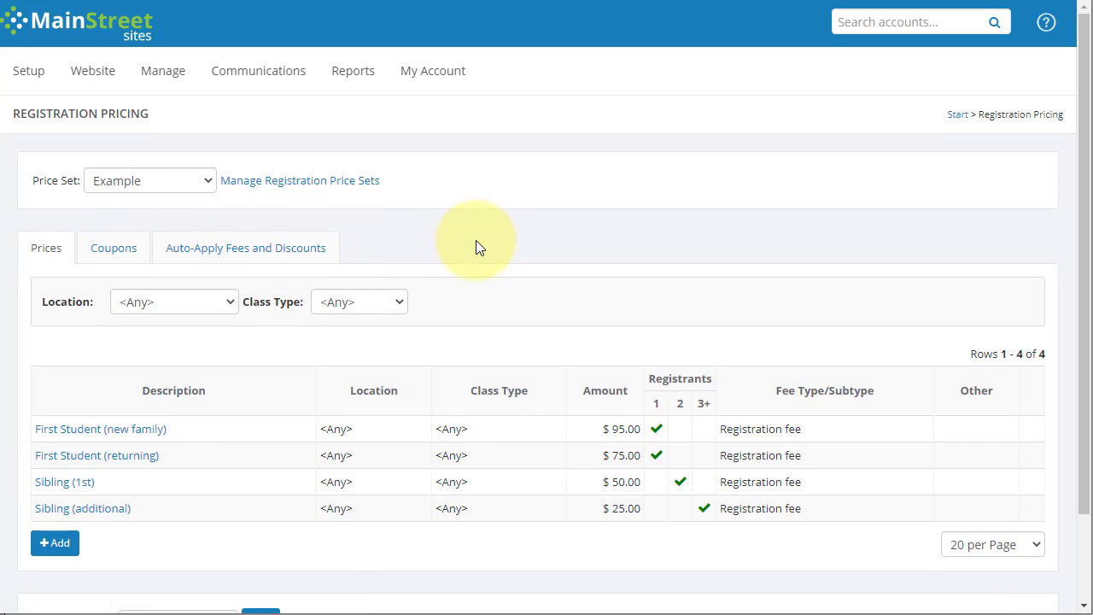
left_click(64, 430)
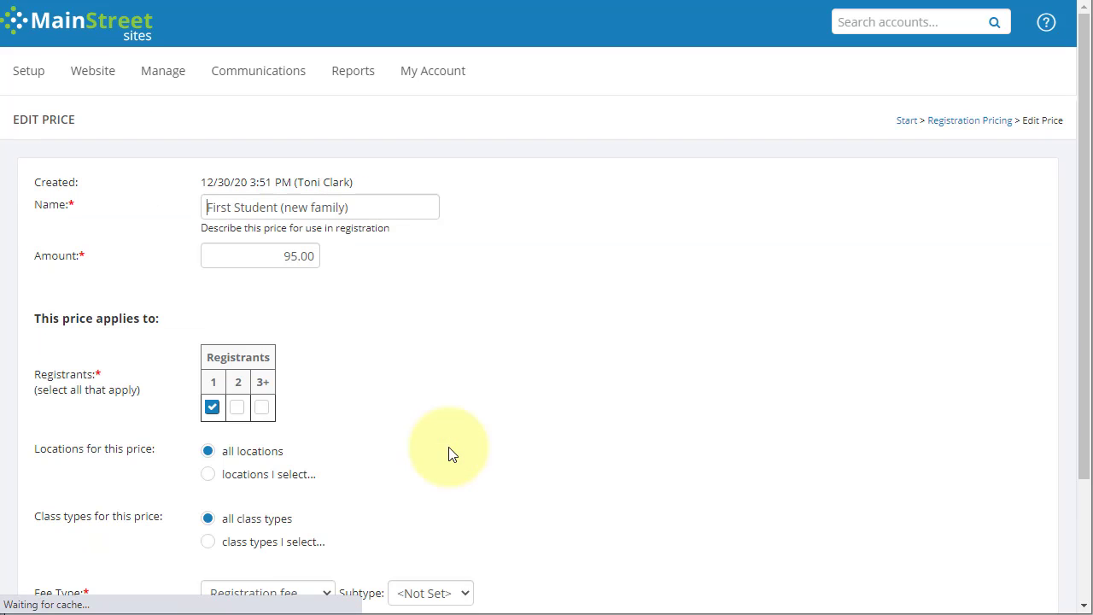
scroll(478, 351, "down", 3)
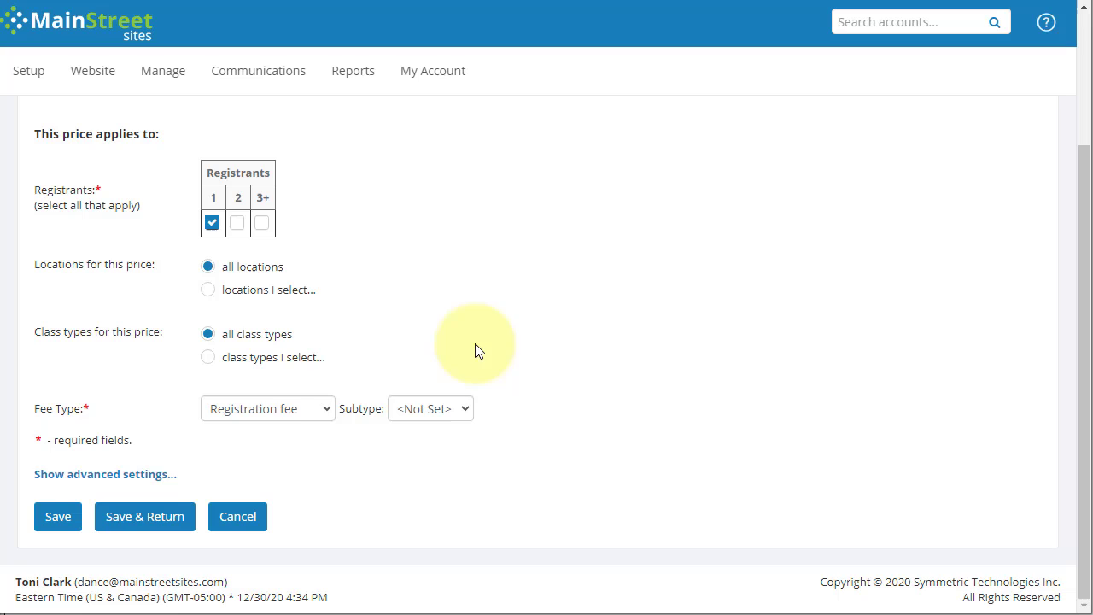
left_click(163, 475)
scroll(515, 179, "down", 3)
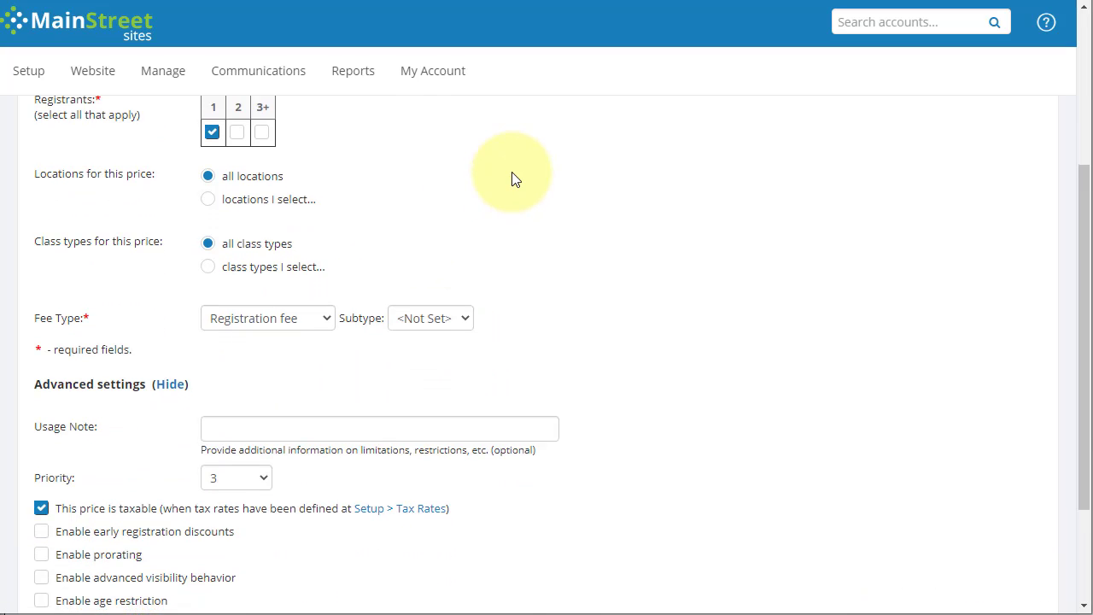
Examine the price's usage note field and its available priority levels
left_click(356, 273)
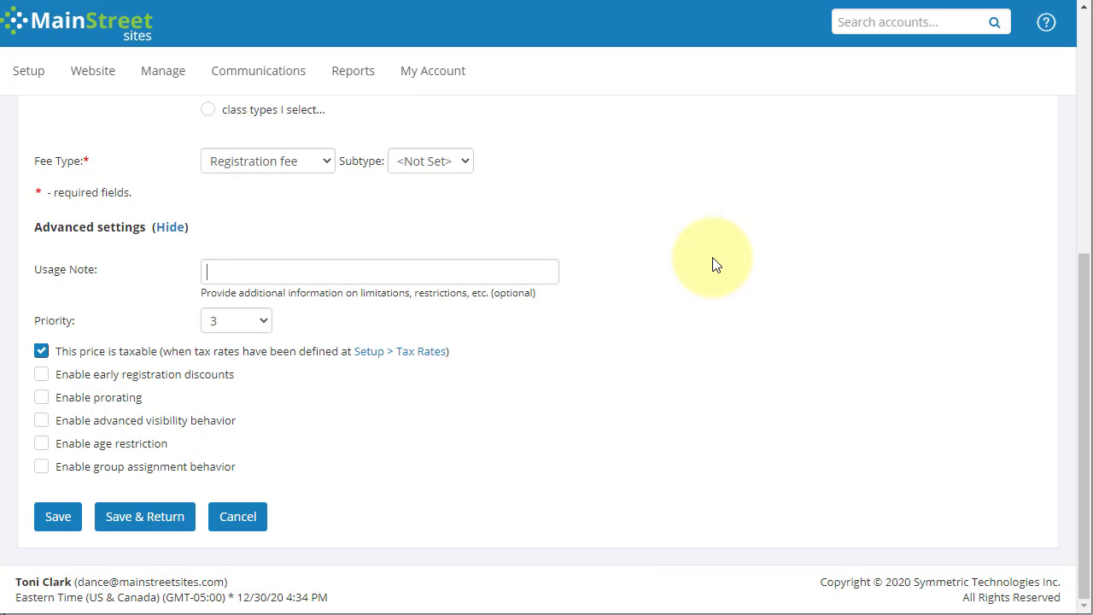
left_click(244, 328)
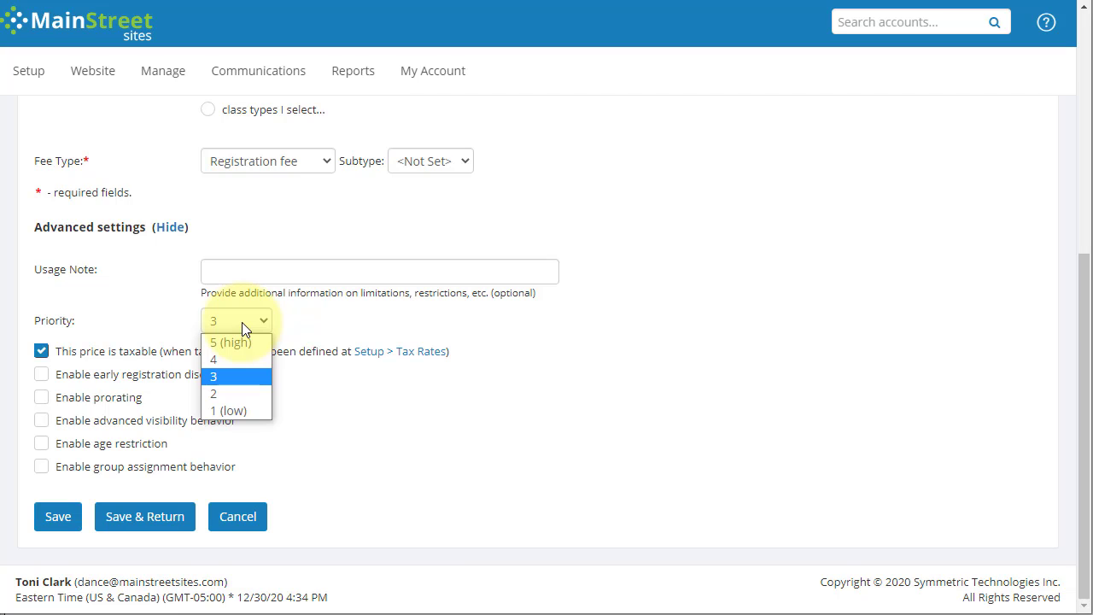
left_click(327, 327)
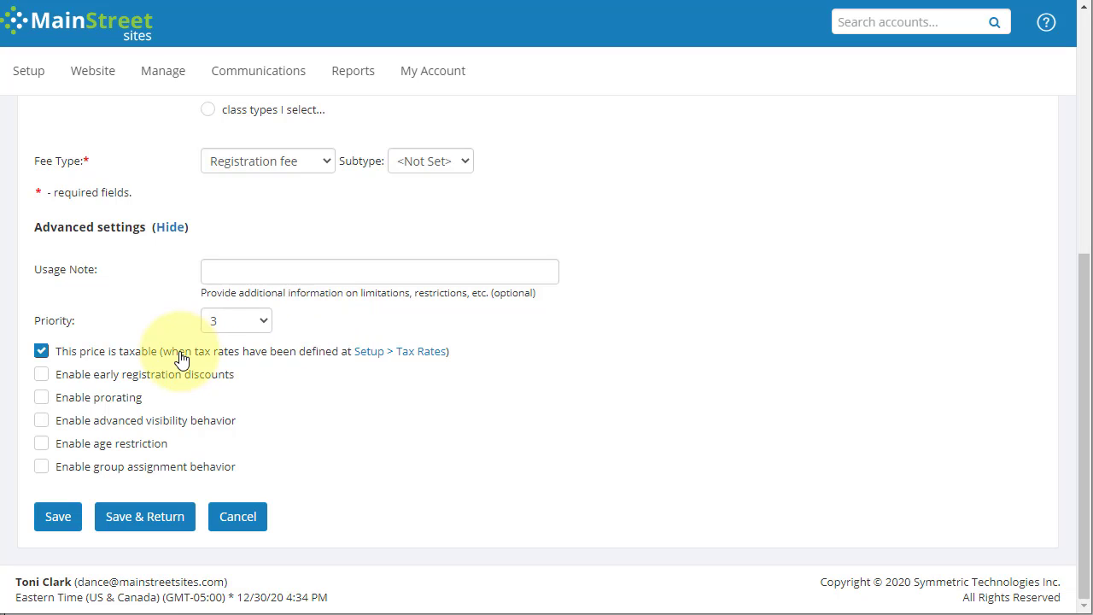
Try an early registration discount amount of 75 until 10 days before the Class start date, and disable the option again
left_click(38, 380)
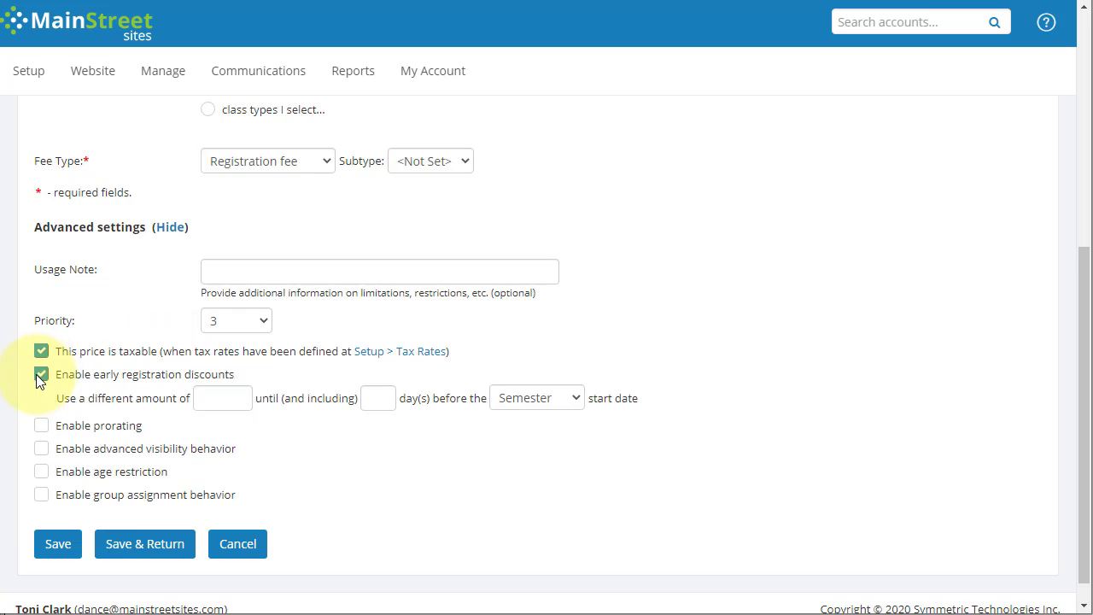
scroll(38, 380, "down", 1)
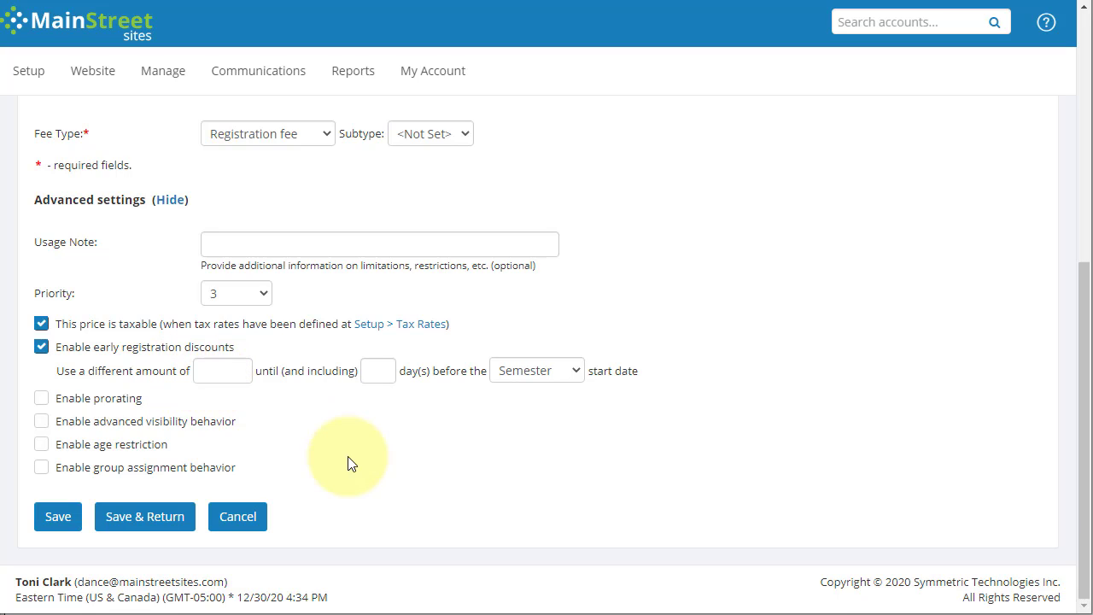
type("75")
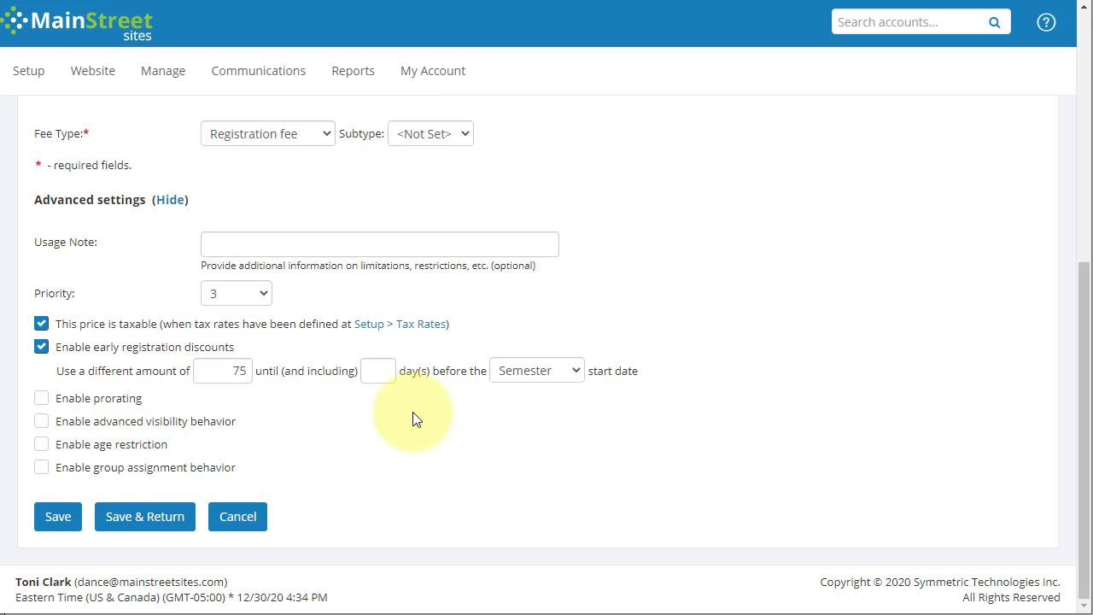
key("Tab")
type("10")
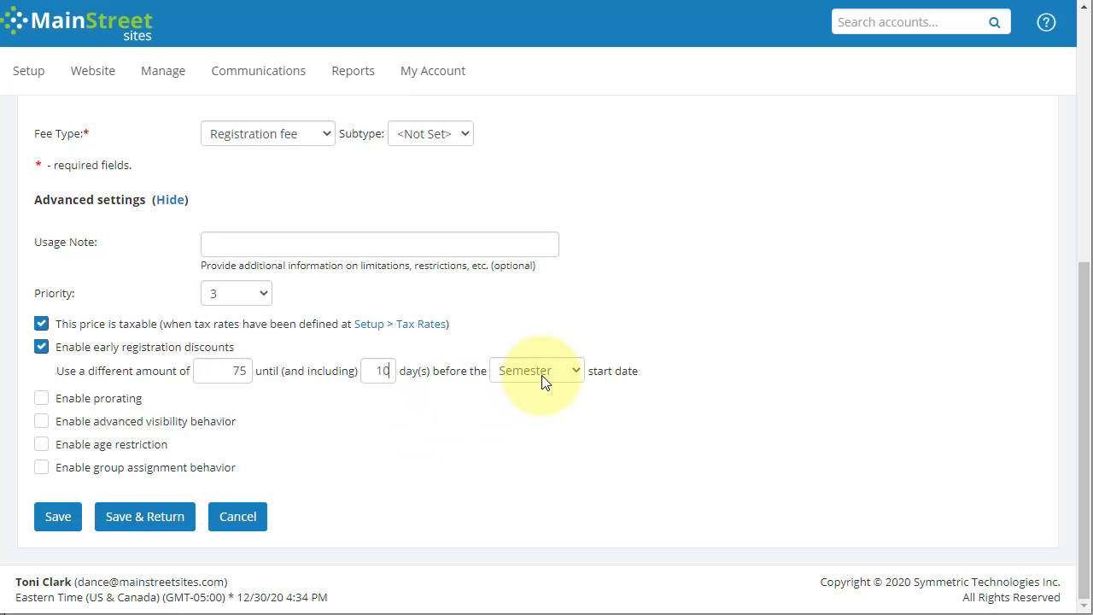
left_click(543, 381)
left_click(541, 409)
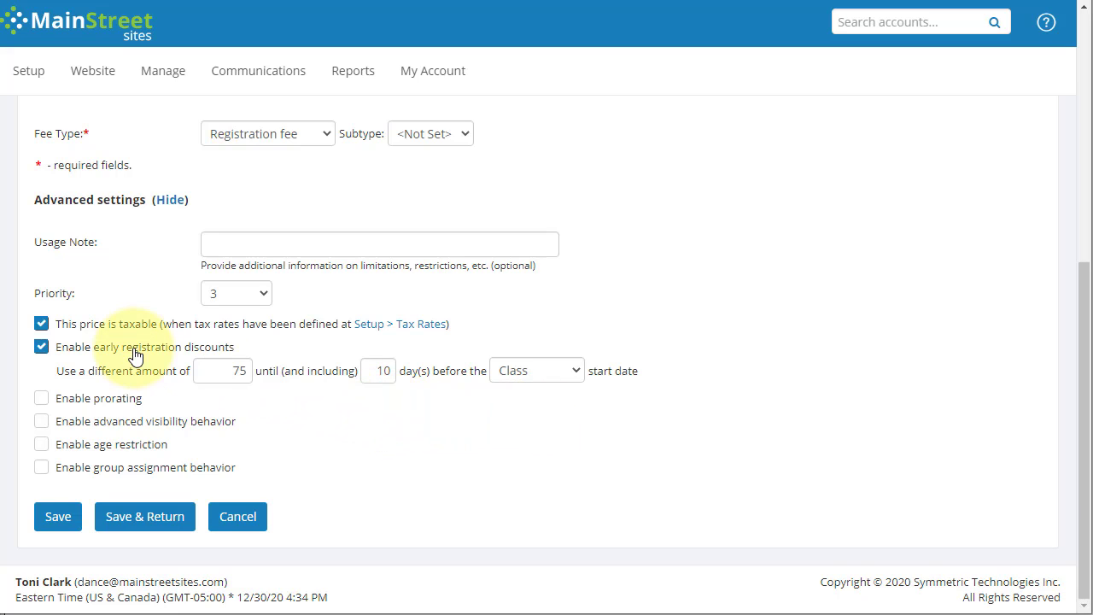
left_click(41, 348)
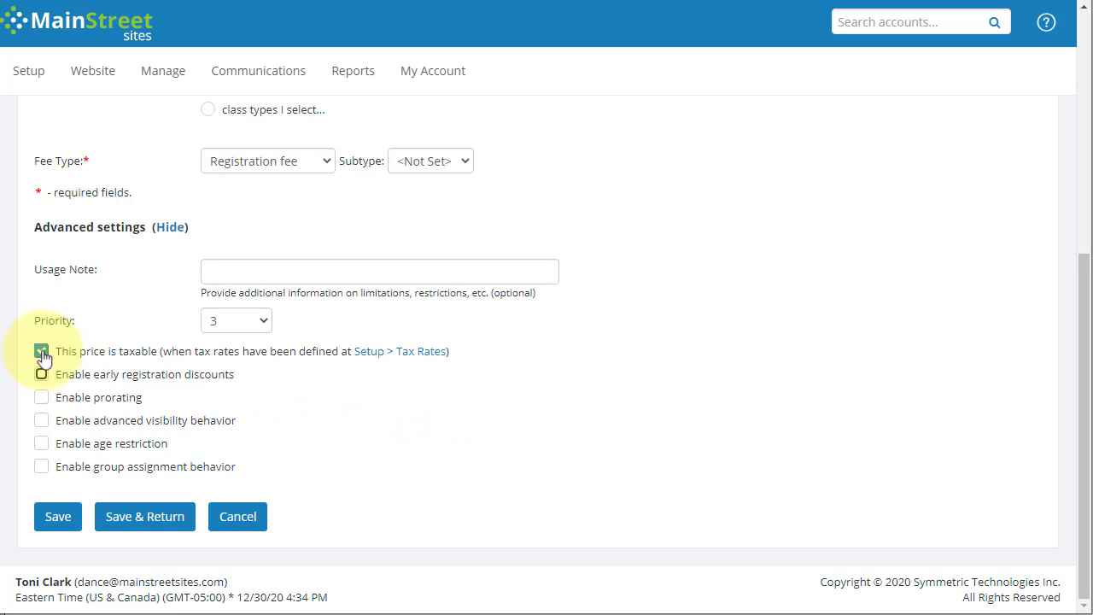
Enable prorating by class meetings missed since the start of the class, reducing the amount by 10 per meeting with a minimum of 50
left_click(41, 398)
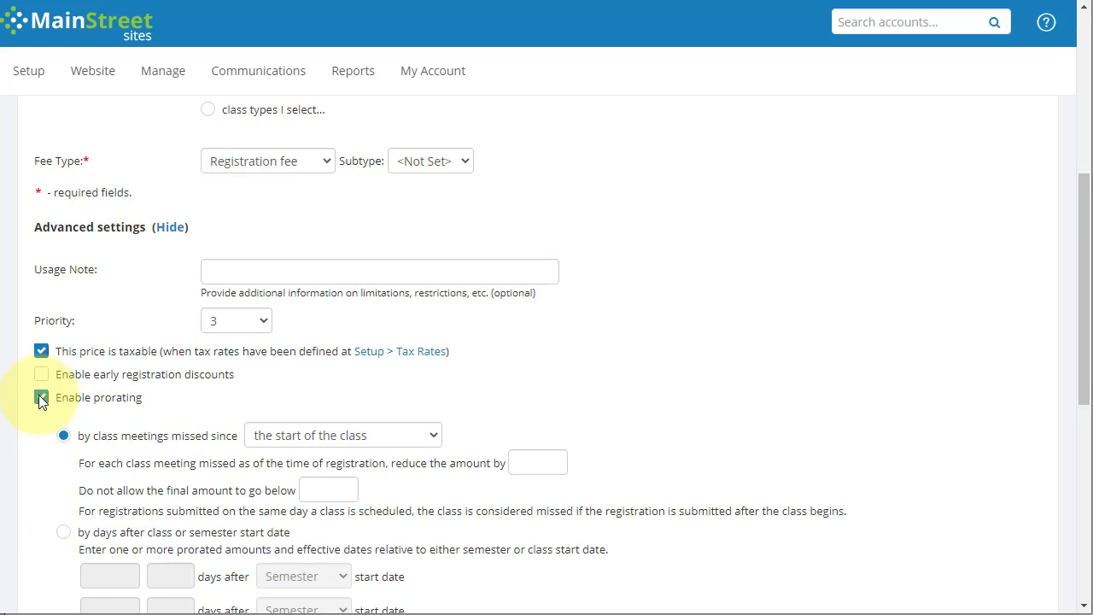
scroll(41, 400, "down", 3)
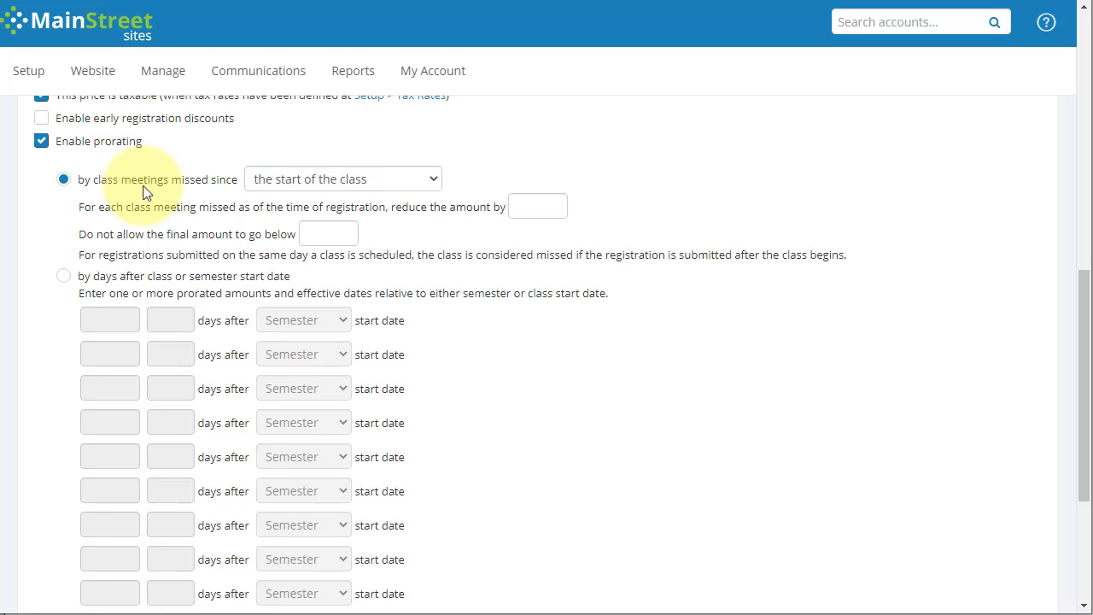
left_click(274, 178)
key("Down")
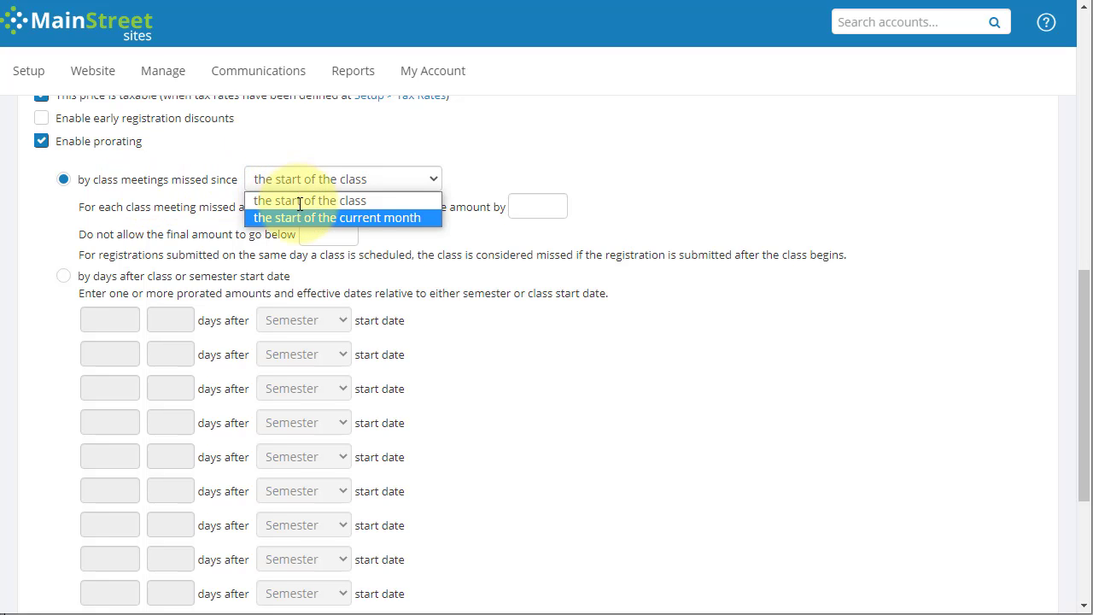
left_click(298, 201)
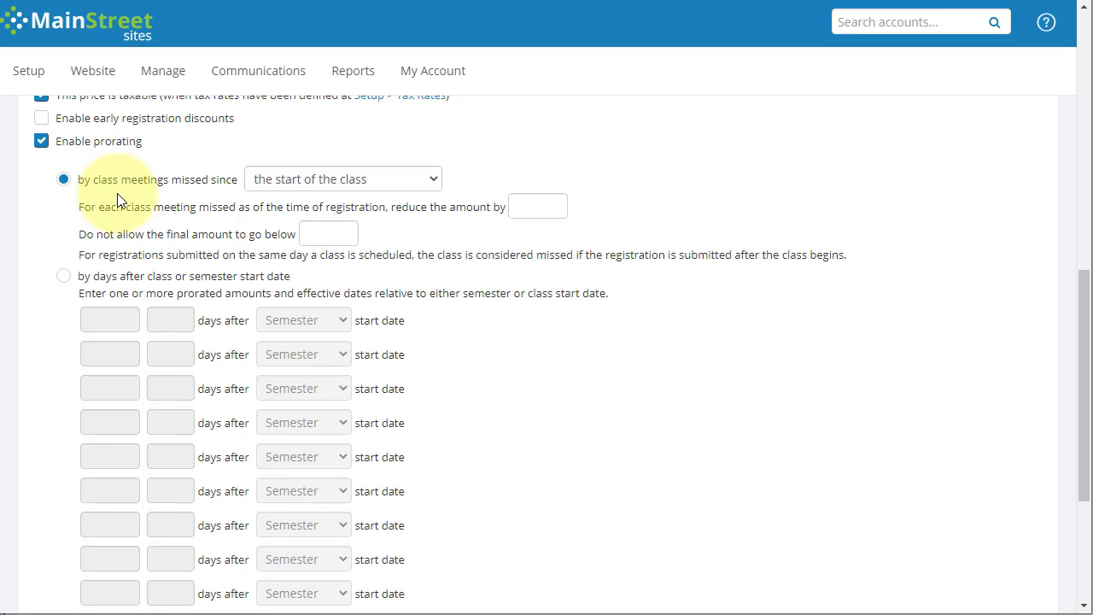
left_click(539, 206)
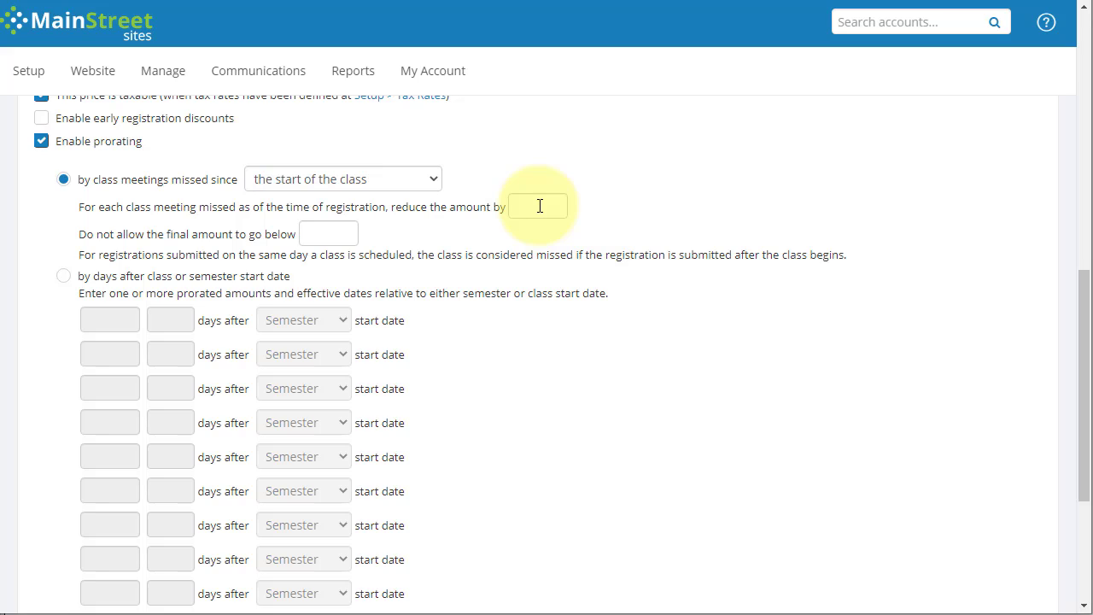
type("10")
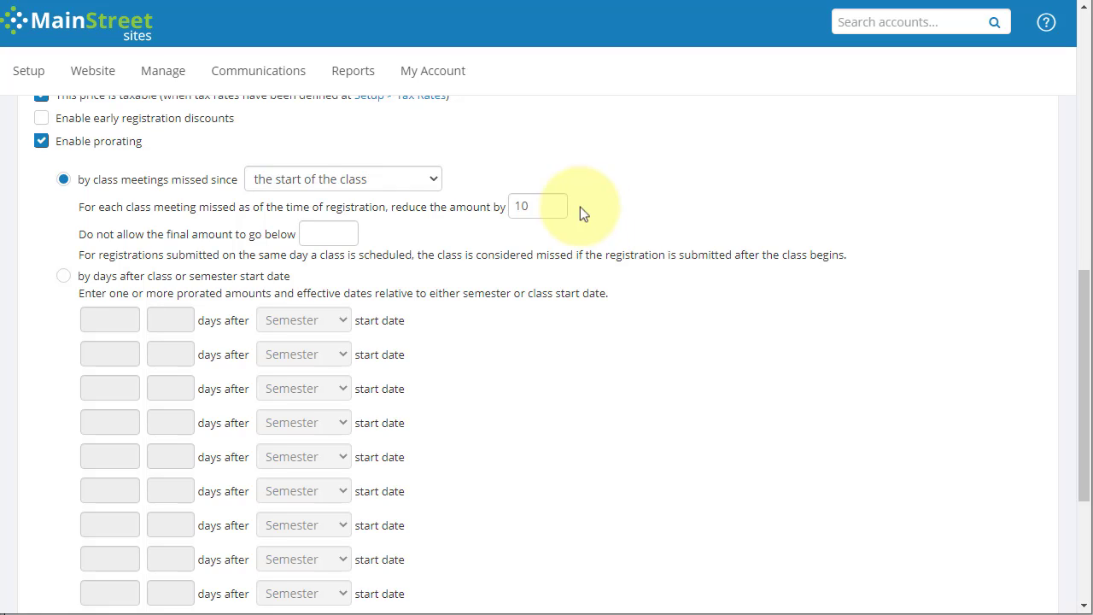
left_click(329, 235)
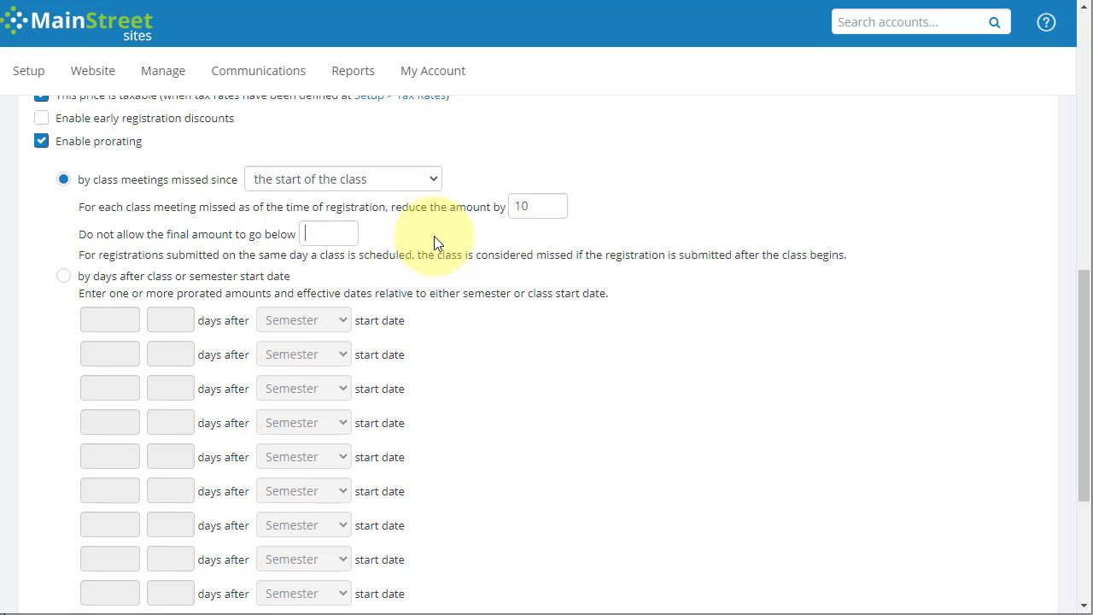
type("50")
Count missed meetings from the start of the current month, and switch the prorating method to days after class or semester start date
left_click(364, 179)
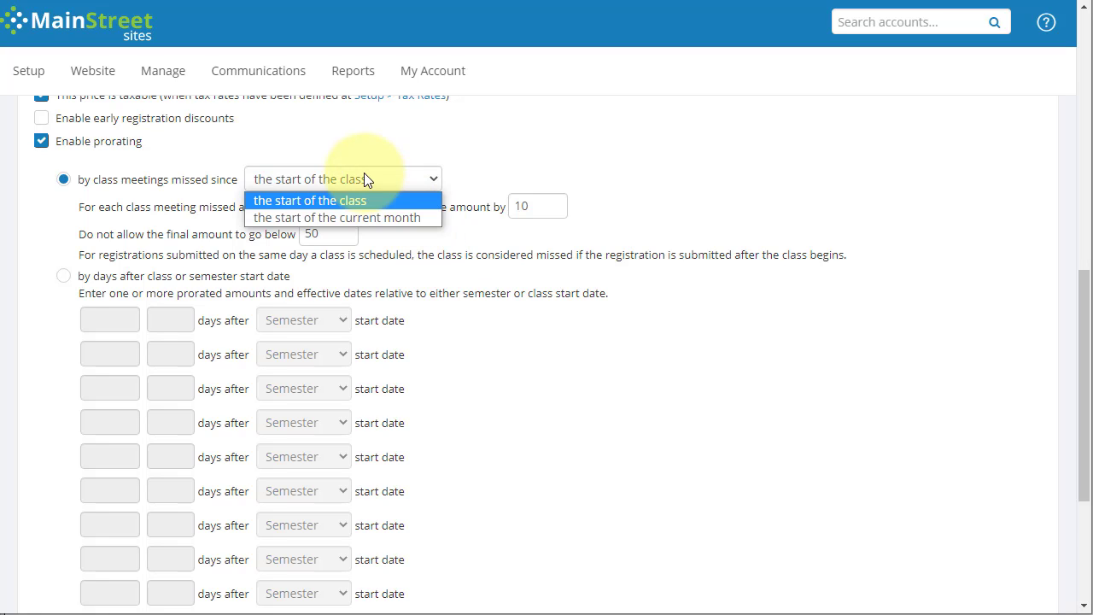
left_click(359, 217)
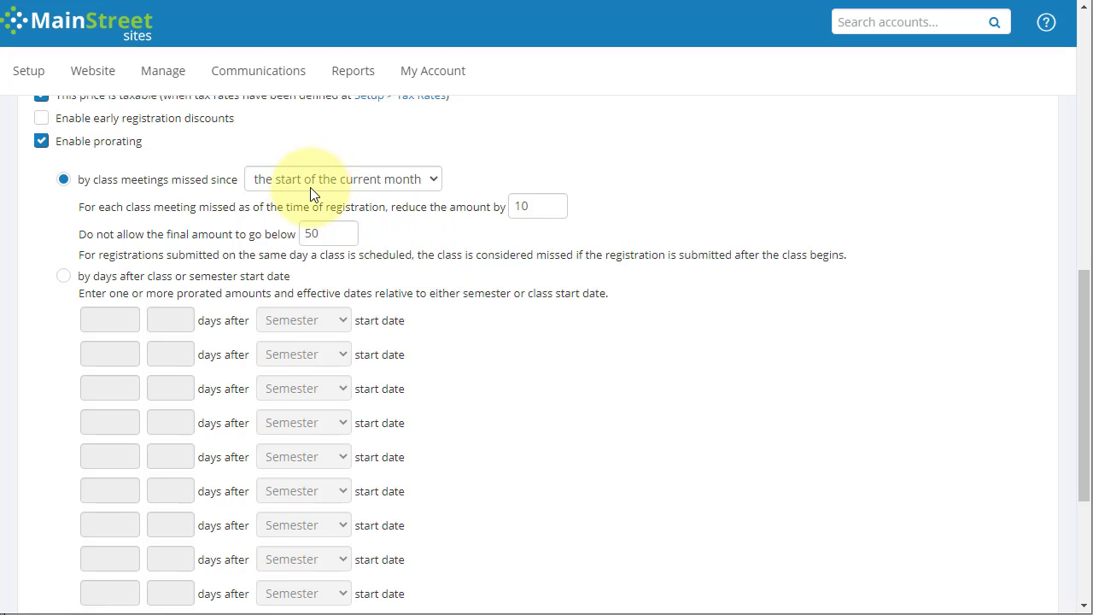
left_click(64, 277)
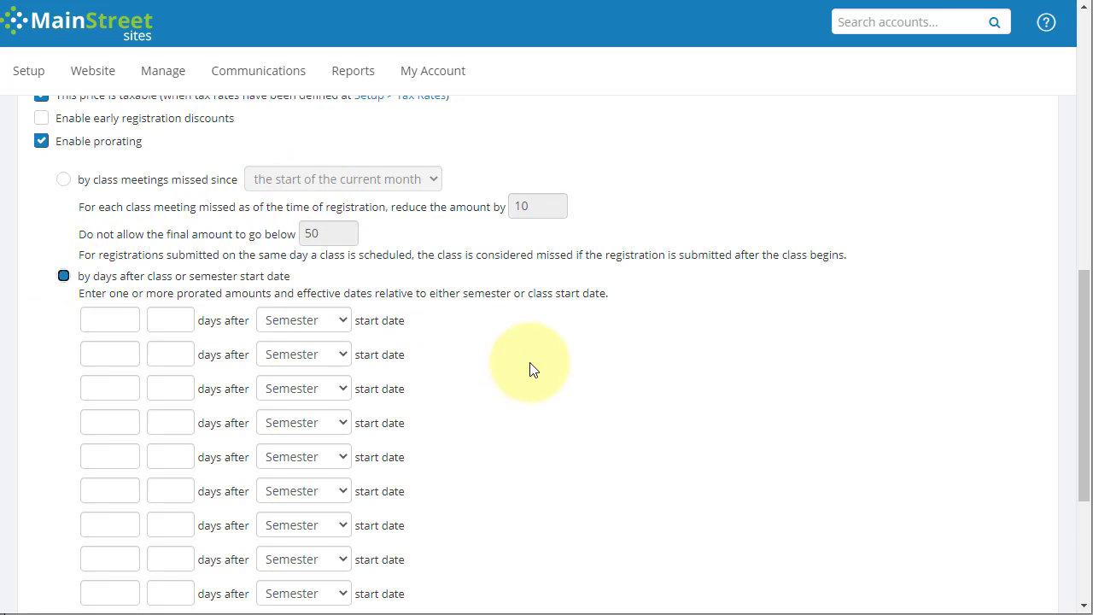
Enter prorated amounts of 85 effective 2 days and 80 effective 5 days after the Semester start date
scroll(530, 369, "down", 1)
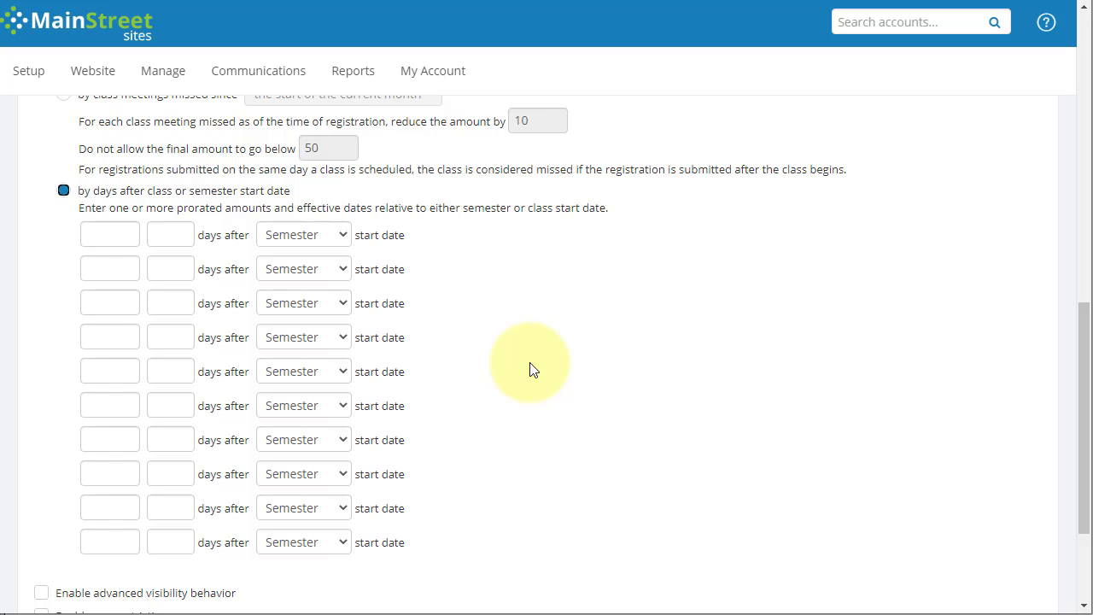
left_click(128, 236)
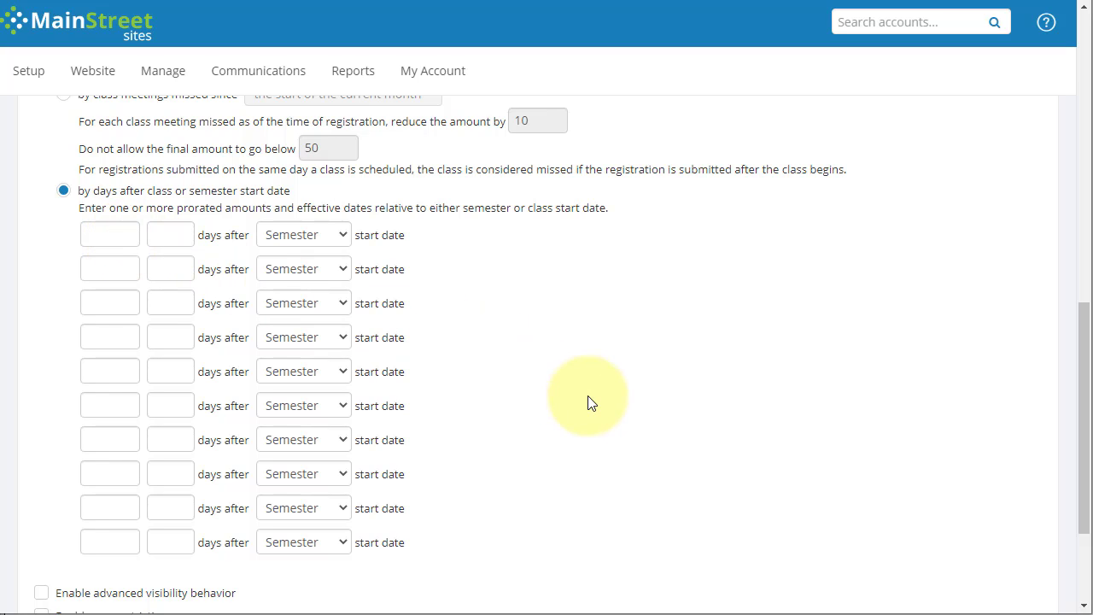
type("85")
left_click(164, 235)
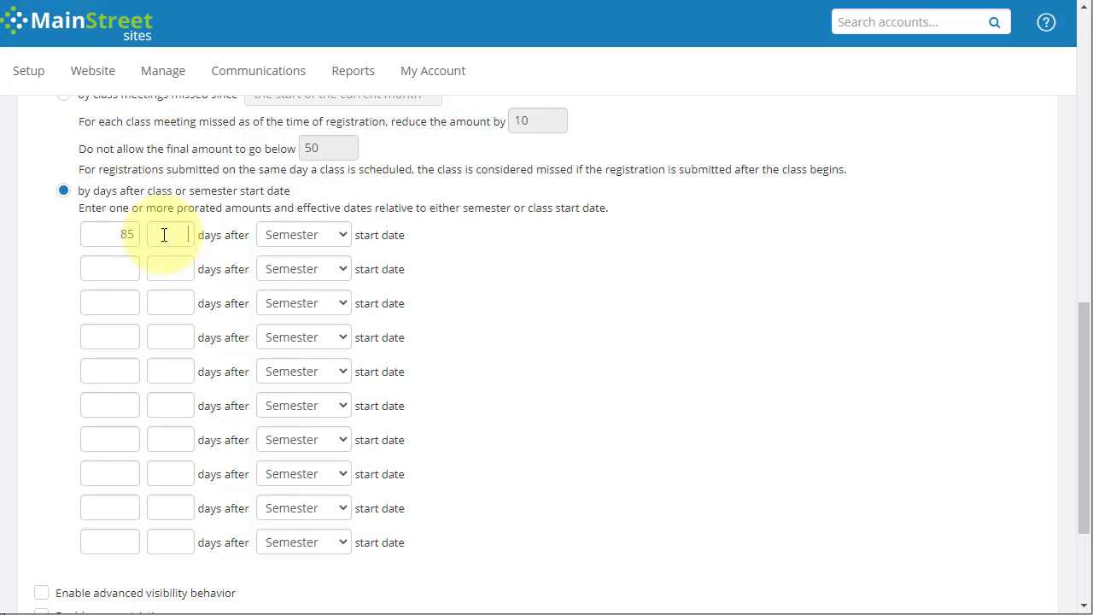
type("2")
scroll(164, 234, "up", 1)
left_click(102, 354)
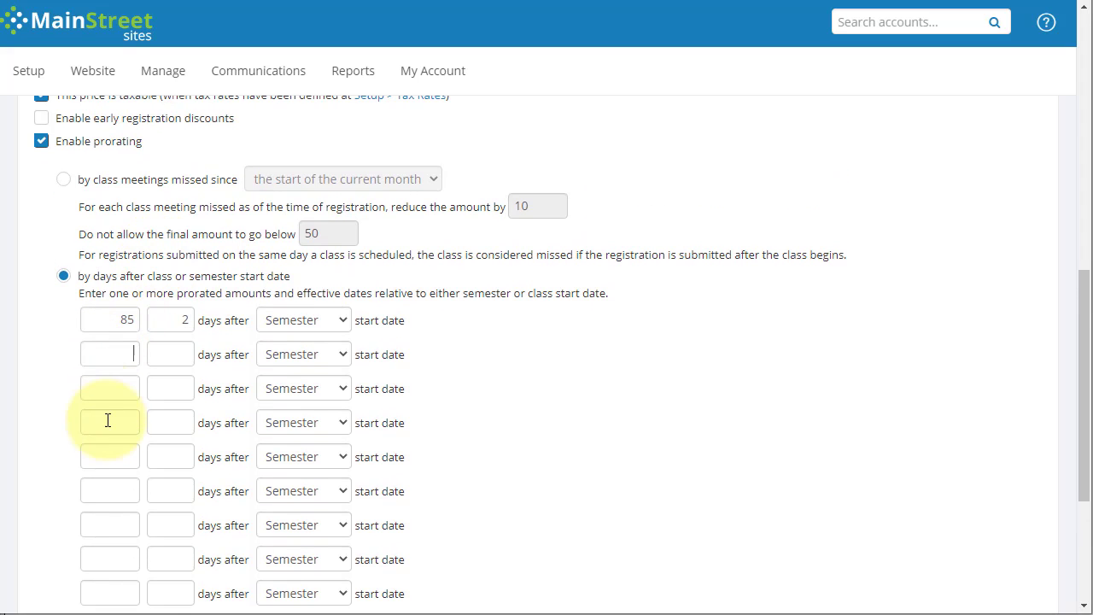
type("80")
left_click(179, 356)
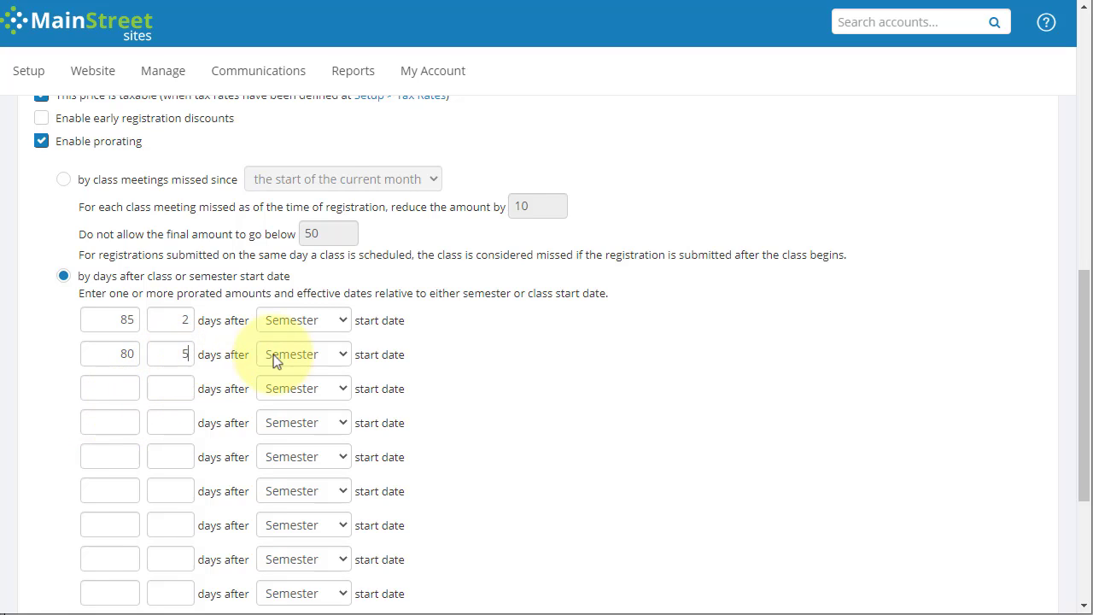
left_click(316, 353)
left_click(317, 354)
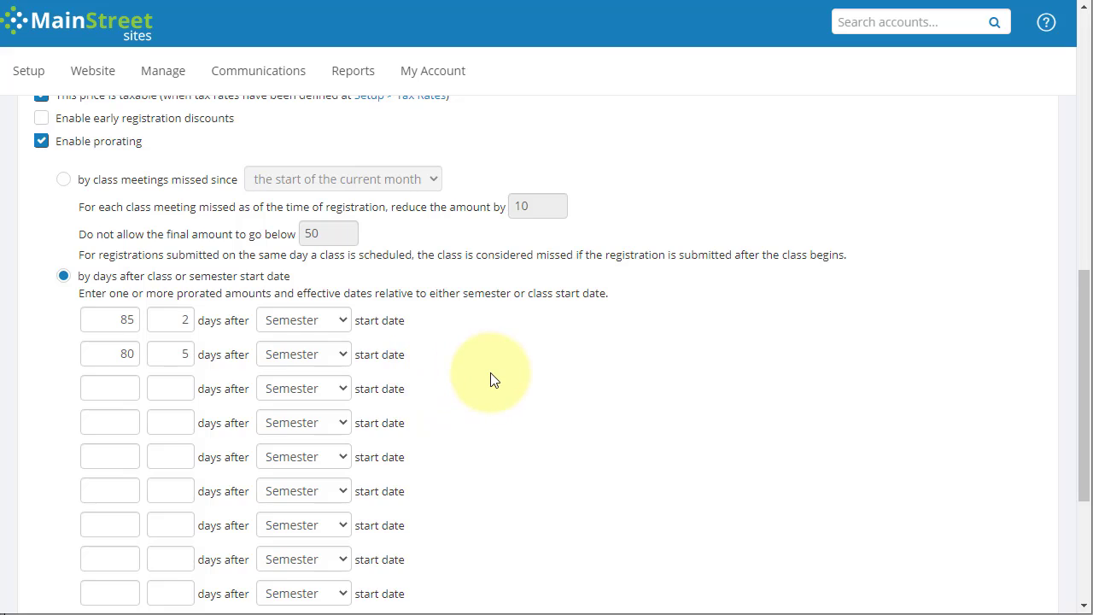
Disable prorating for this price
scroll(491, 378, "down", 1)
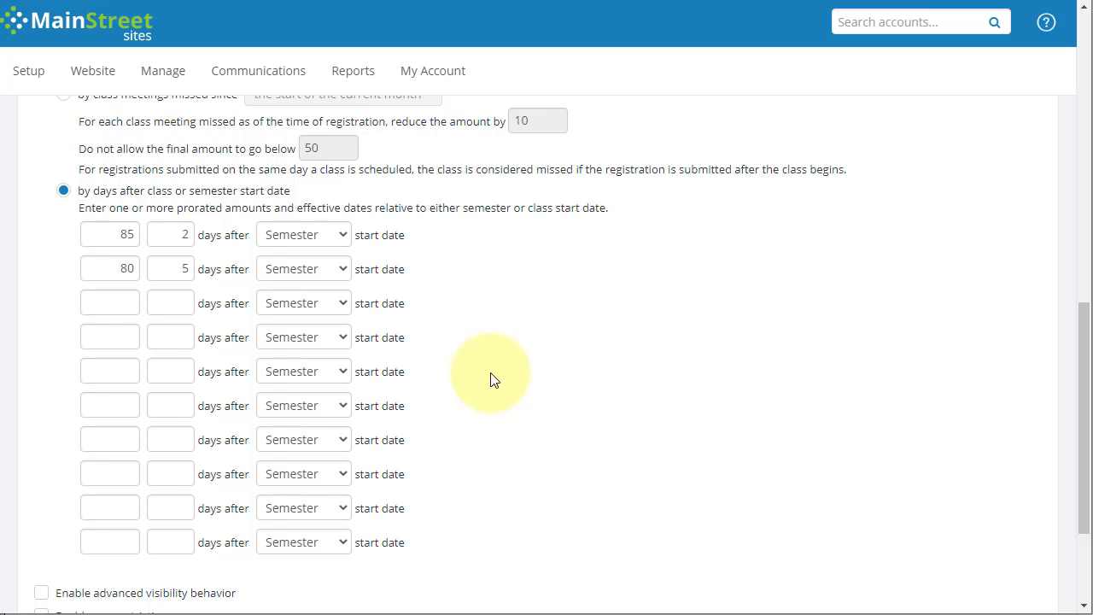
scroll(491, 380, "up", 1)
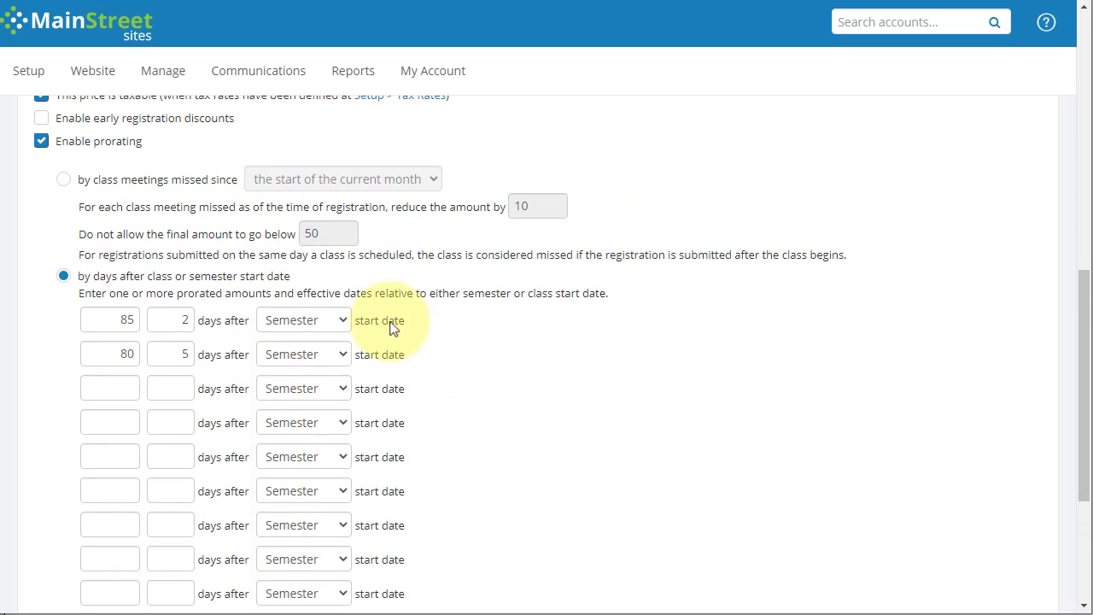
left_click(40, 144)
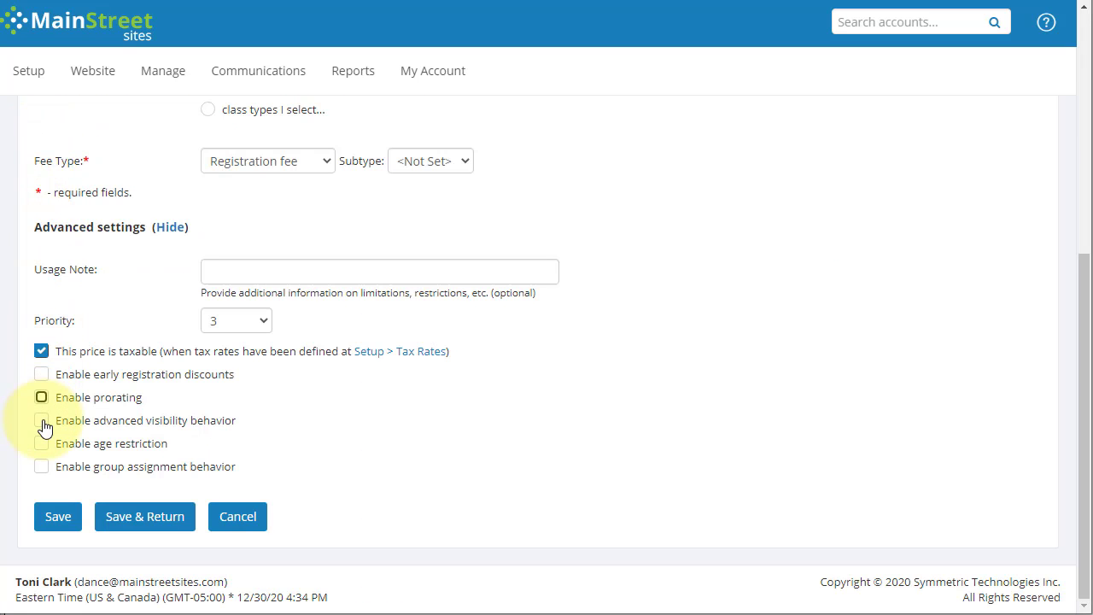
Enable advanced visibility behavior and make the price available for the 1st registration on an order
left_click_drag(92, 423, 253, 424)
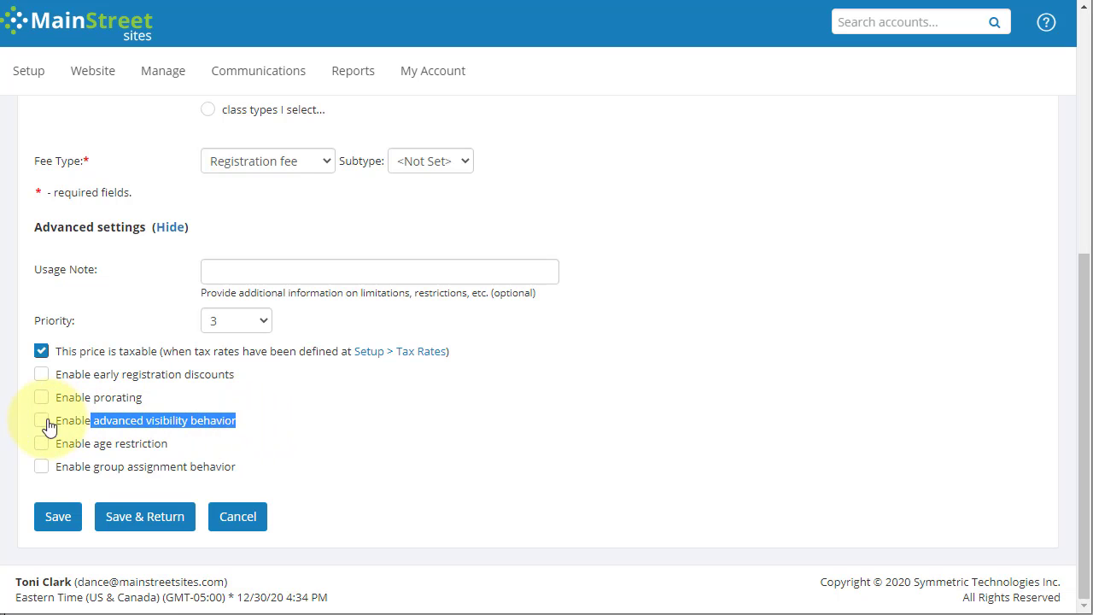
left_click(41, 423)
left_click(242, 419)
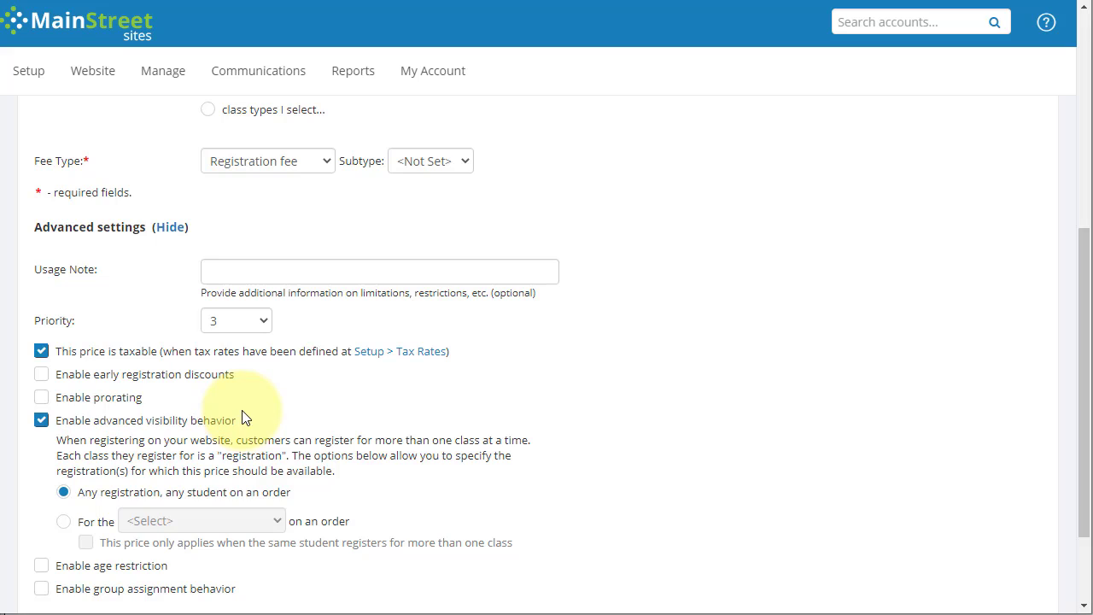
scroll(157, 389, "down", 1)
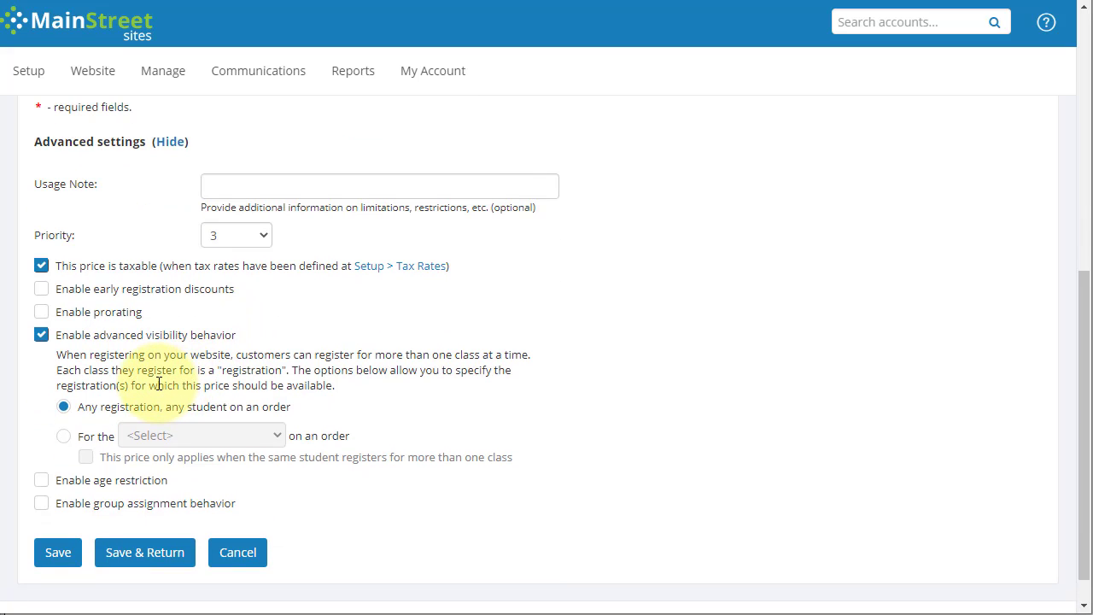
left_click(63, 436)
left_click(140, 436)
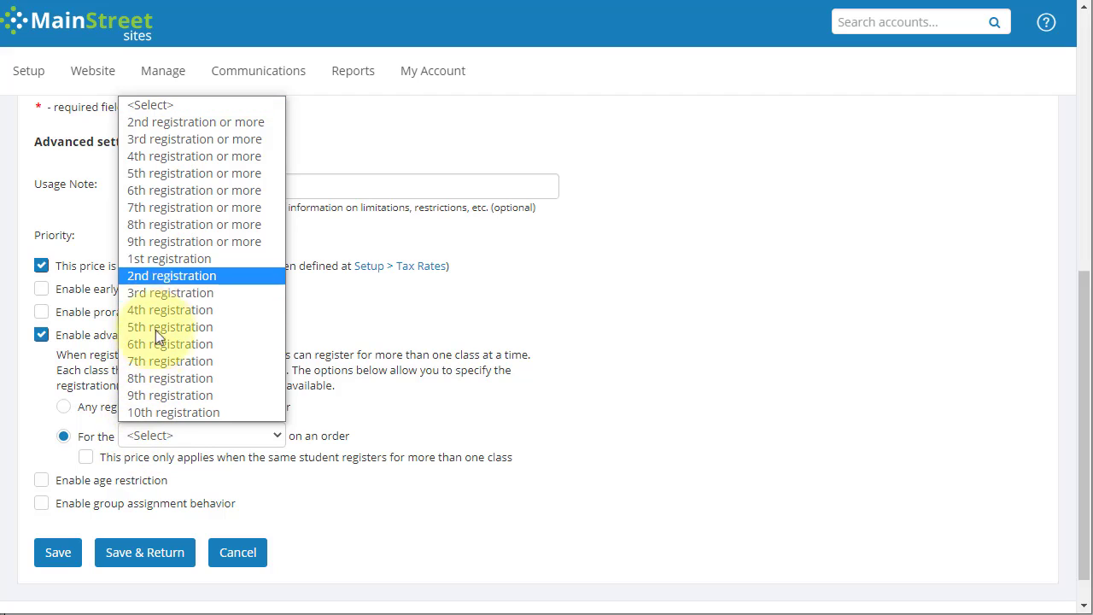
left_click(165, 265)
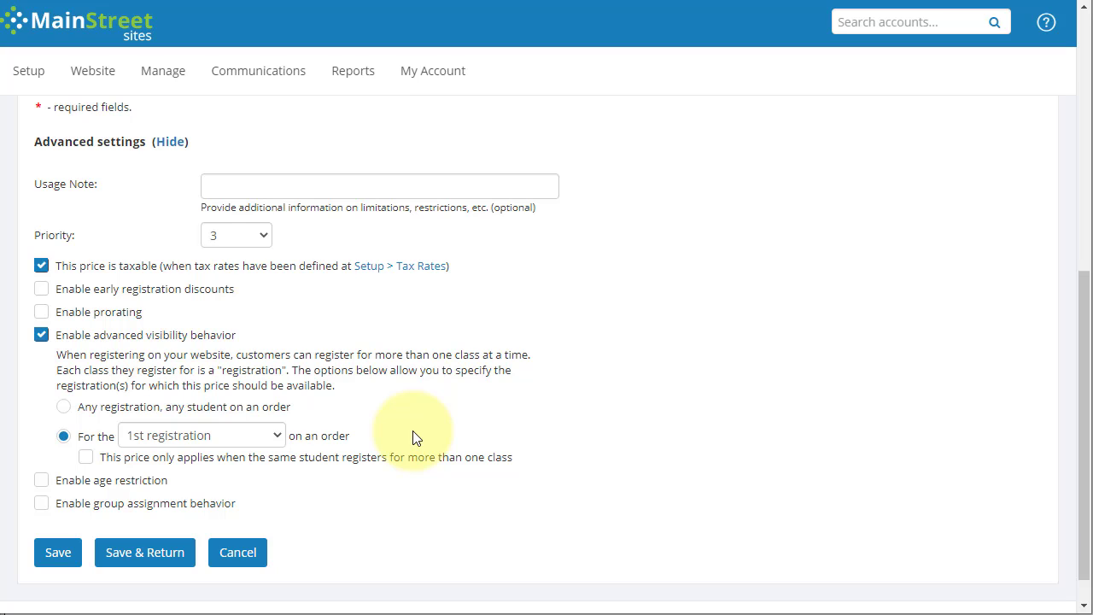
Look over the available registration options for the price's visibility, and disable advanced visibility behavior
left_click(272, 443)
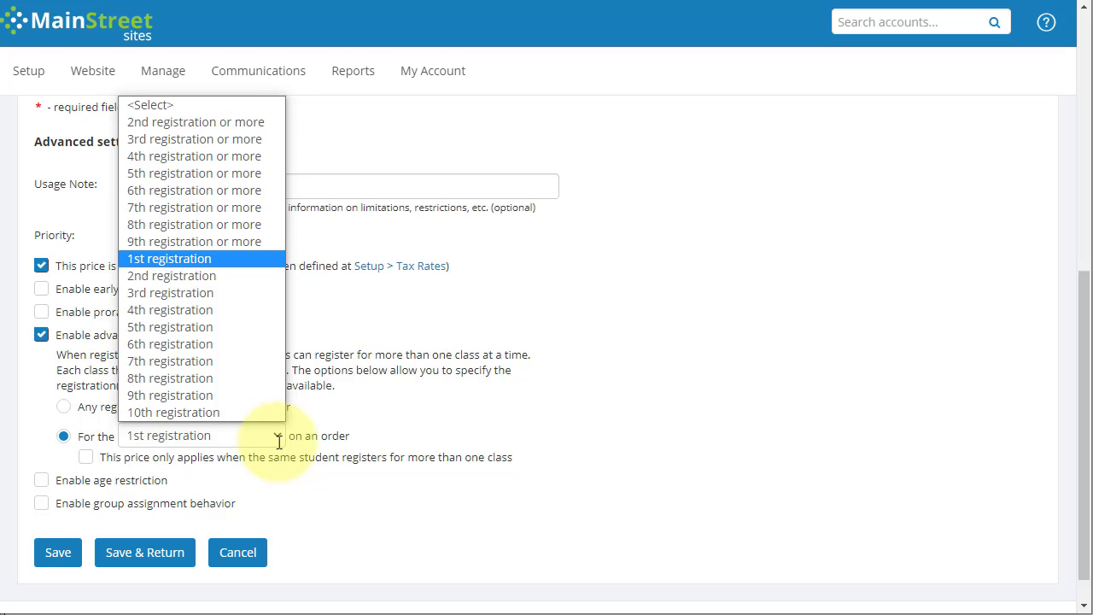
left_click(390, 433)
scroll(390, 436, "down", 1)
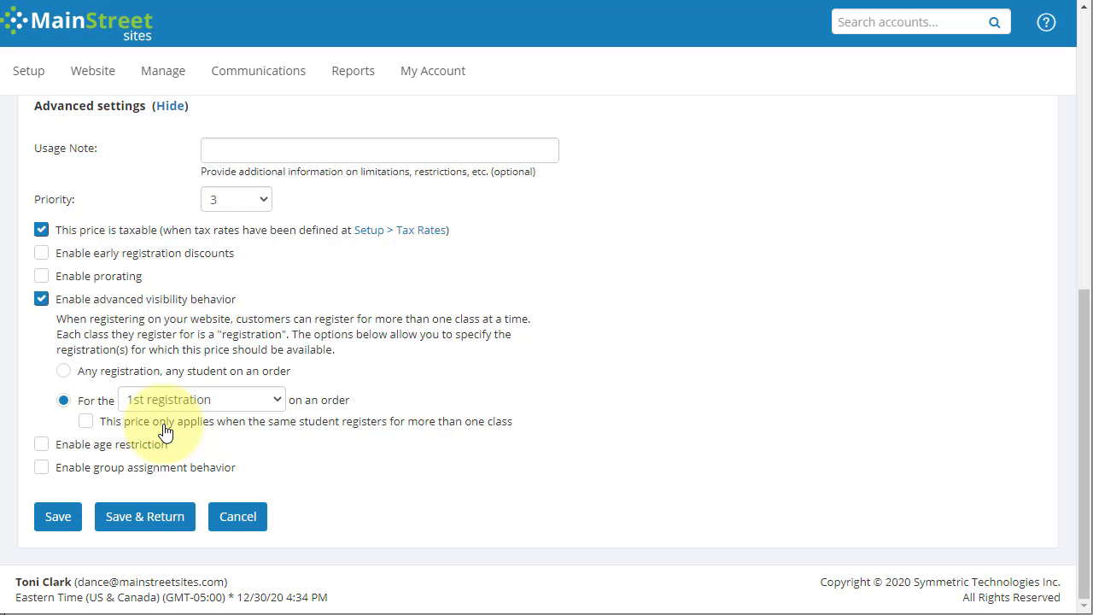
left_click(41, 299)
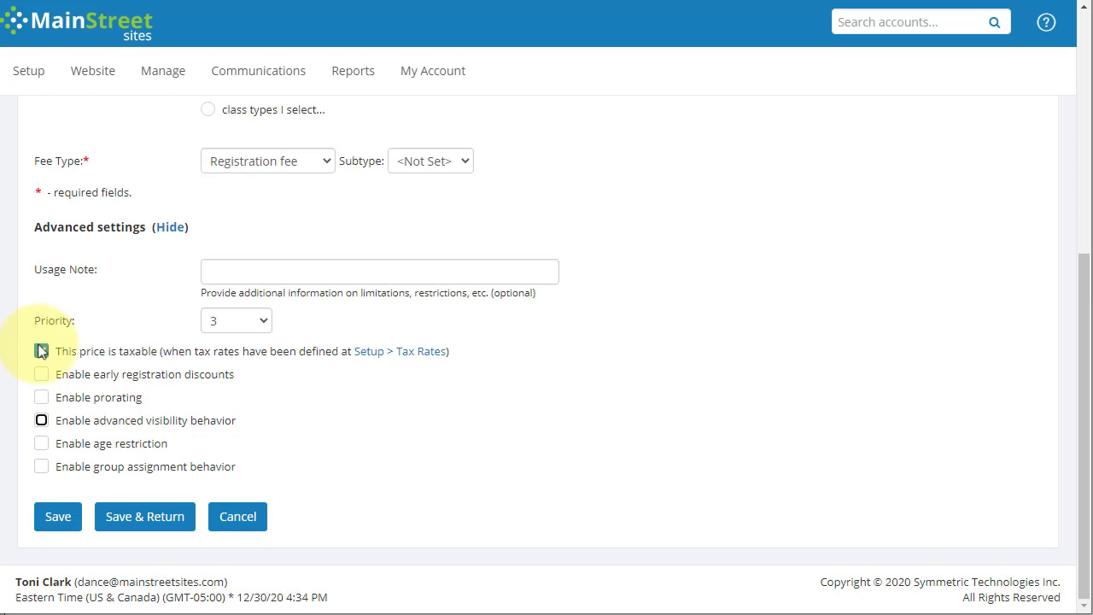
Enable the age restriction on the price with a maximum age of 10 months
left_click(41, 443)
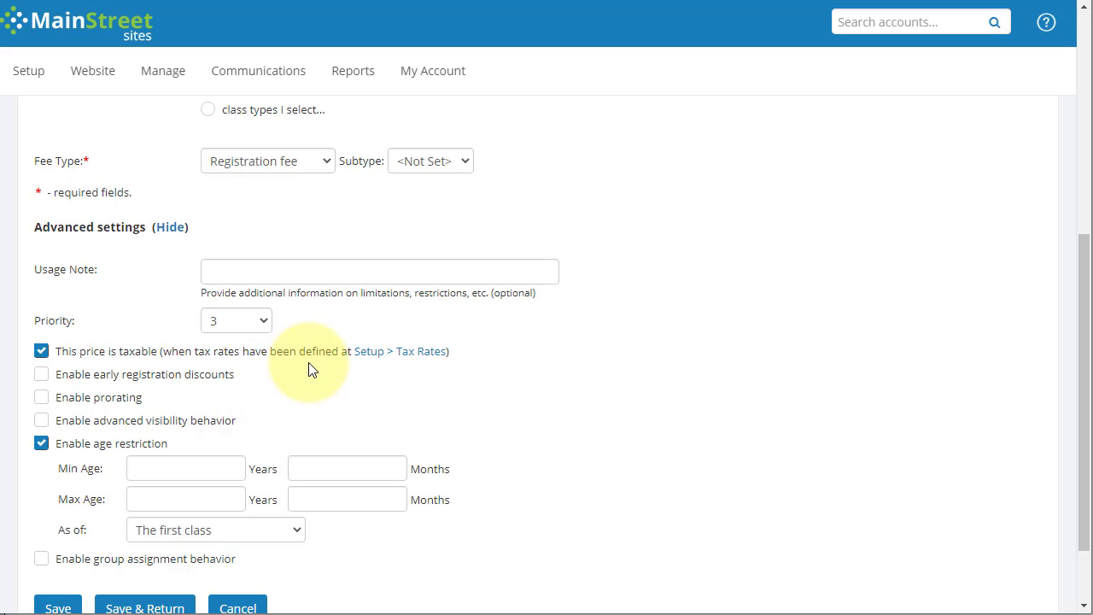
scroll(314, 367, "down", 2)
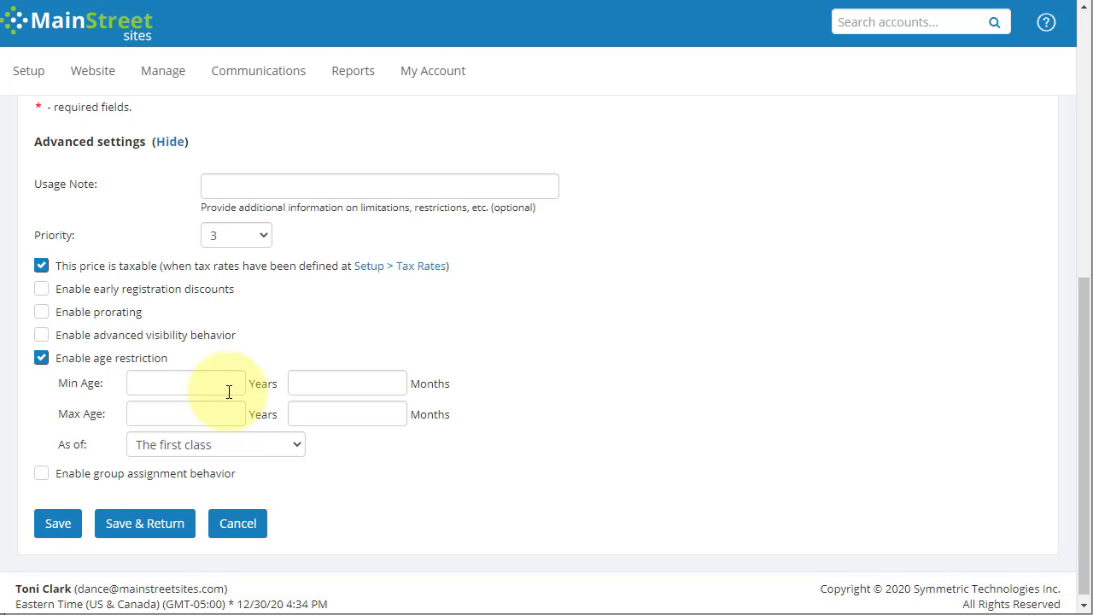
left_click(323, 416)
type("1")
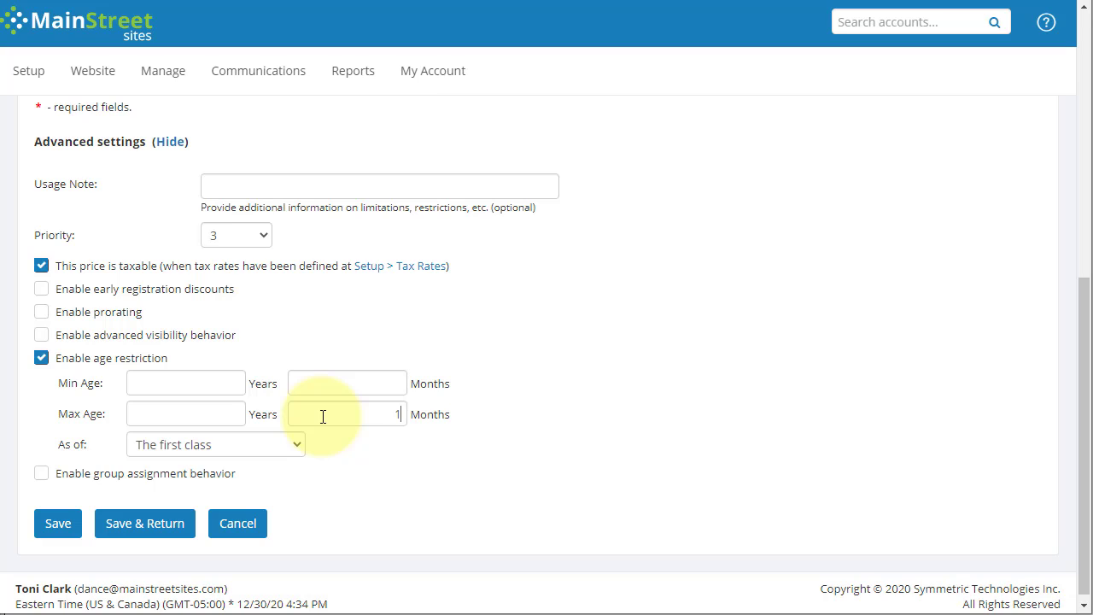
type("0")
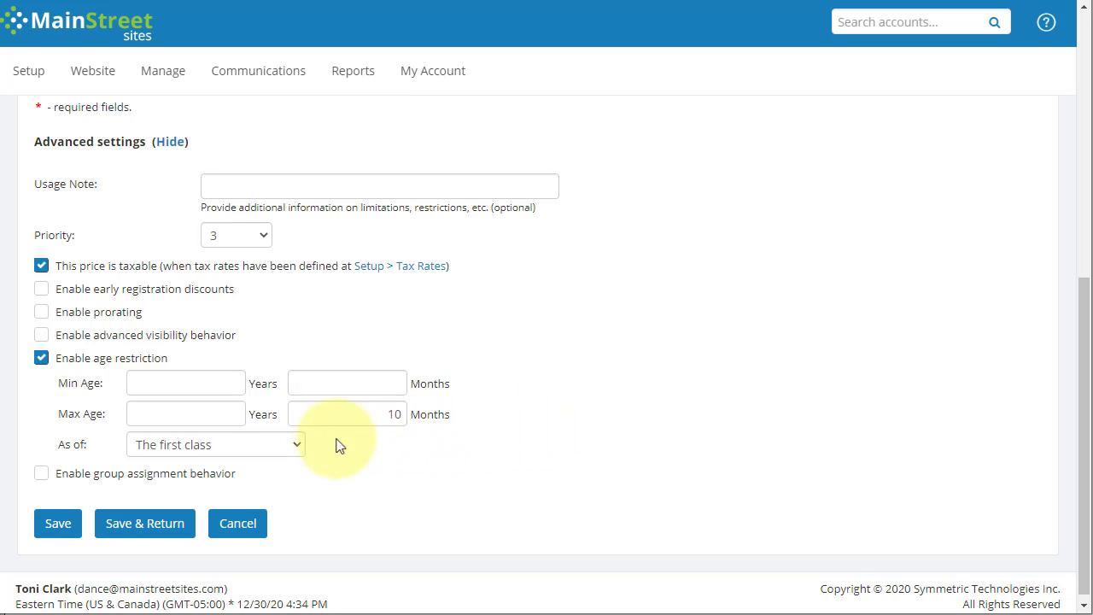
Try The next class instead of The first class as the age reference, and disable the age restriction
left_click(230, 451)
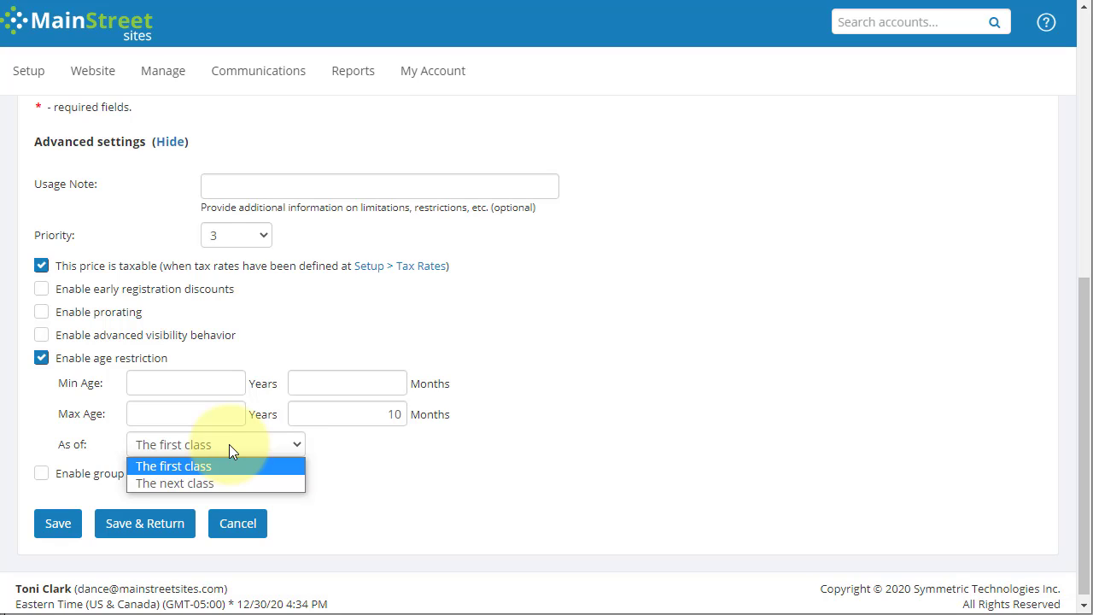
left_click(202, 482)
left_click(198, 447)
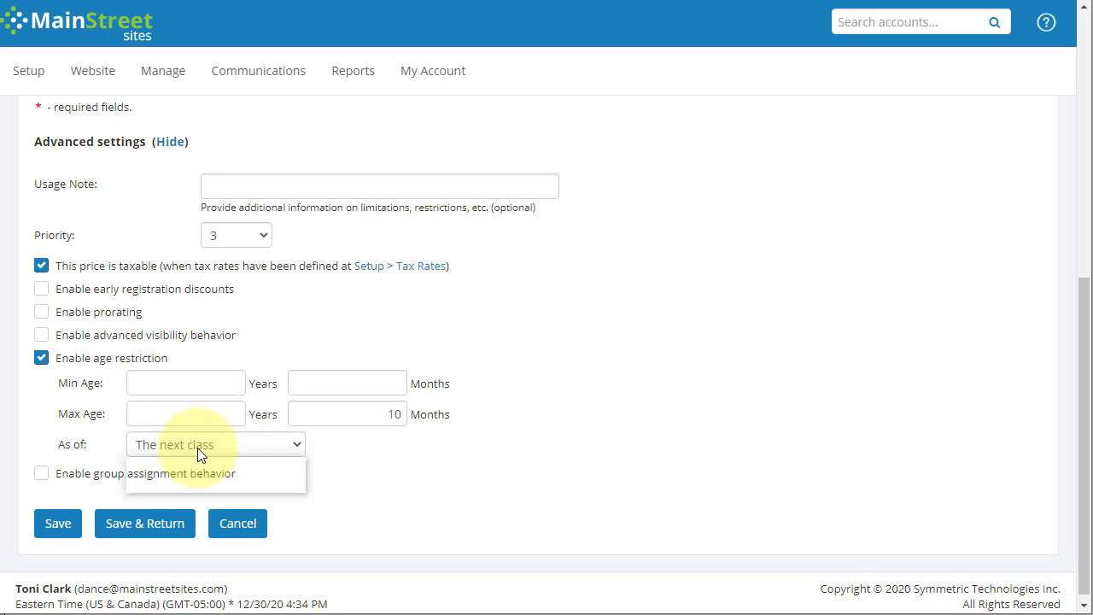
left_click(193, 463)
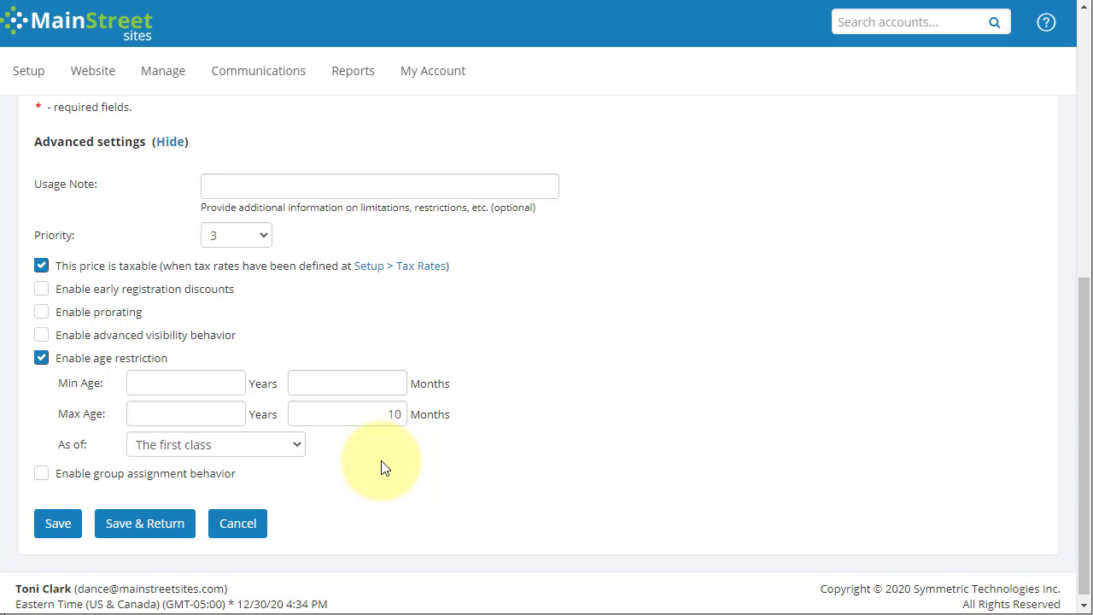
left_click(41, 358)
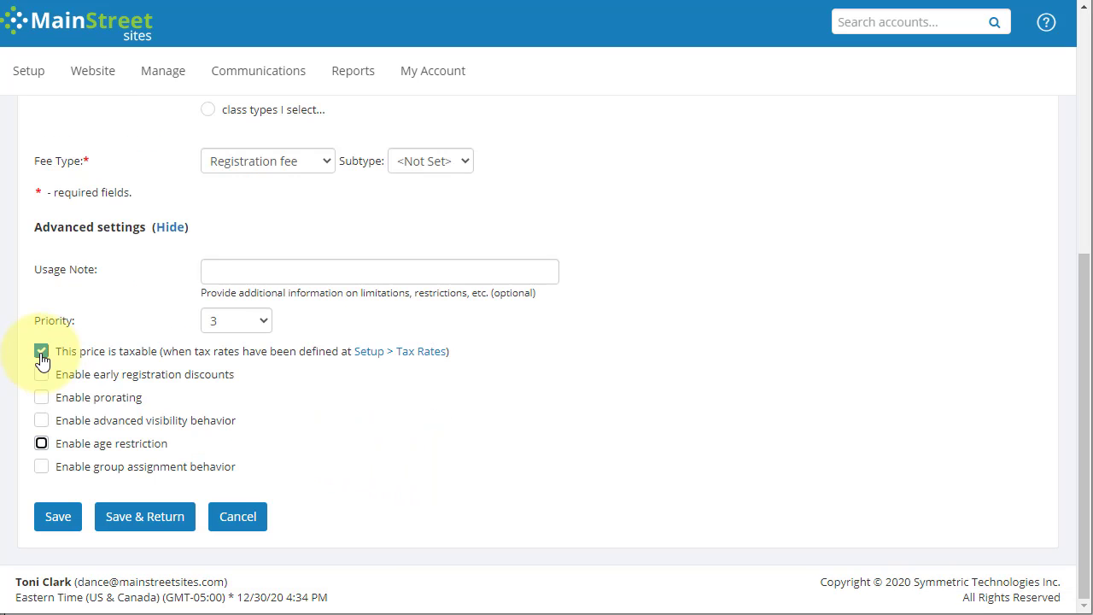
Enable group assignment behavior and set the membership level assigned to the customer's account to Gold Members
left_click(41, 466)
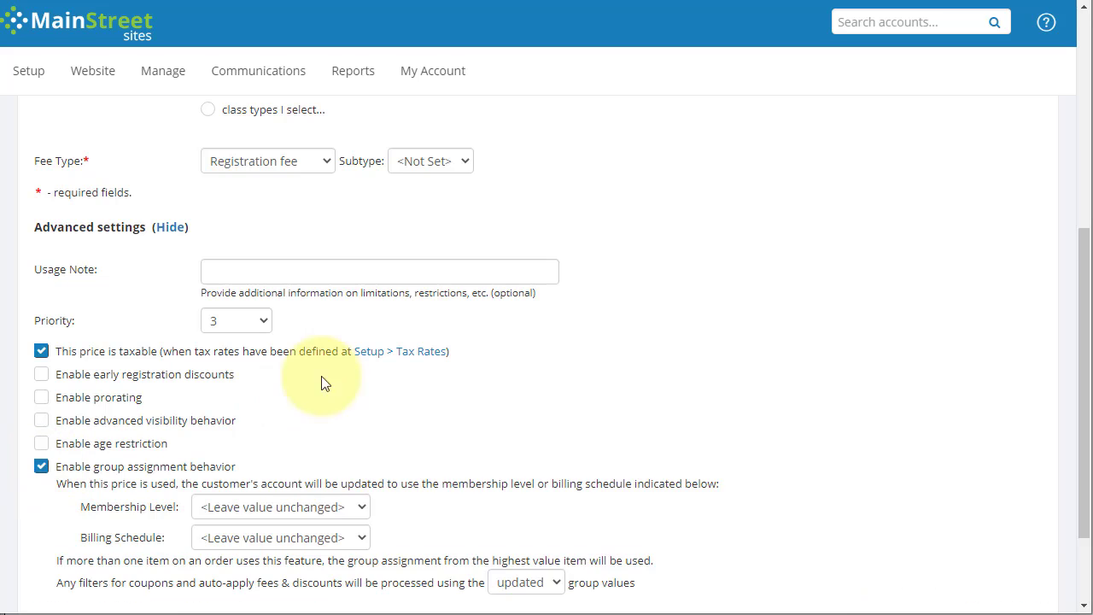
scroll(359, 372, "down", 2)
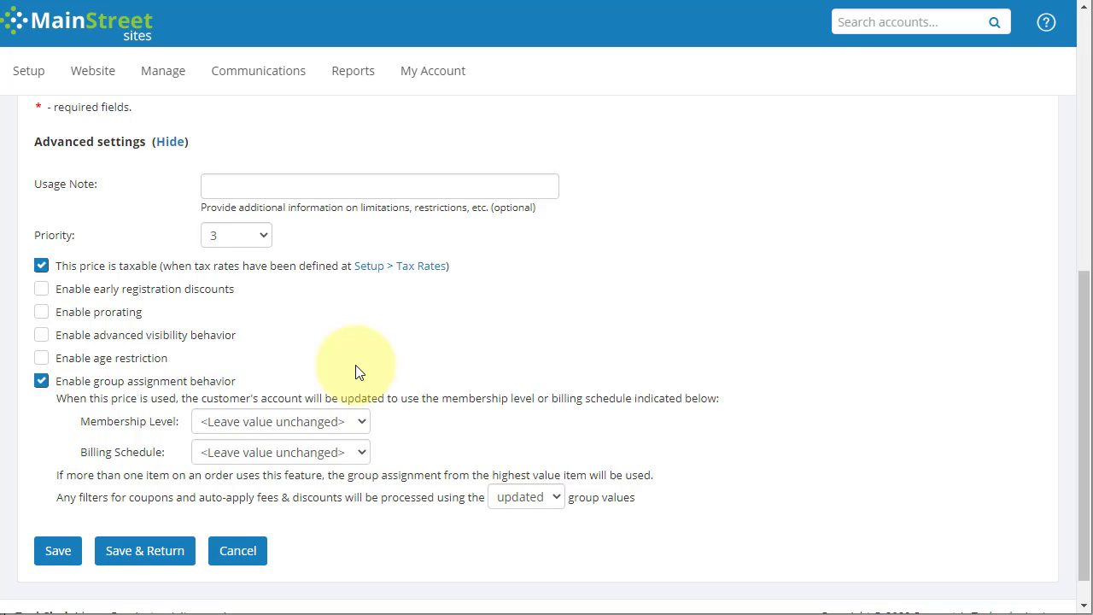
left_click(276, 421)
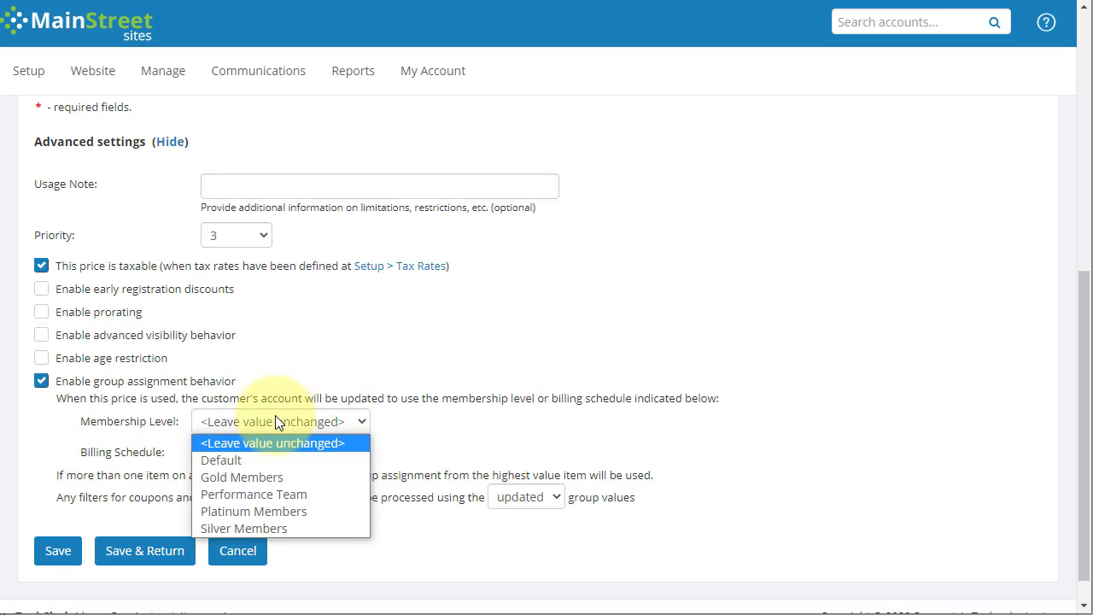
left_click(277, 477)
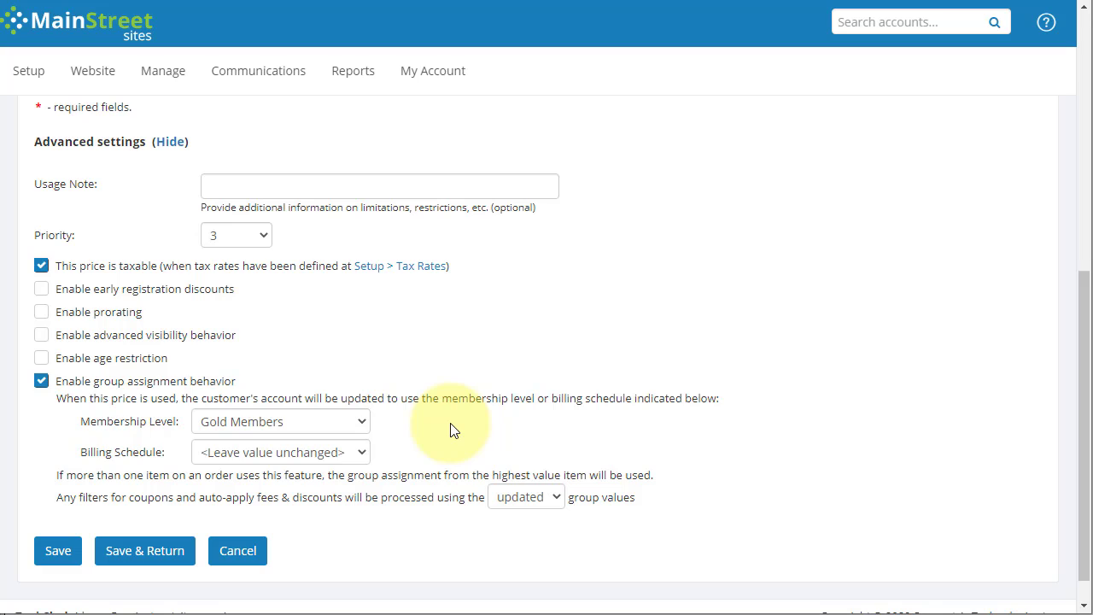
Return the membership level to <Leave value unchanged> and set the assigned billing schedule to Monthly
left_click(349, 421)
left_click(323, 443)
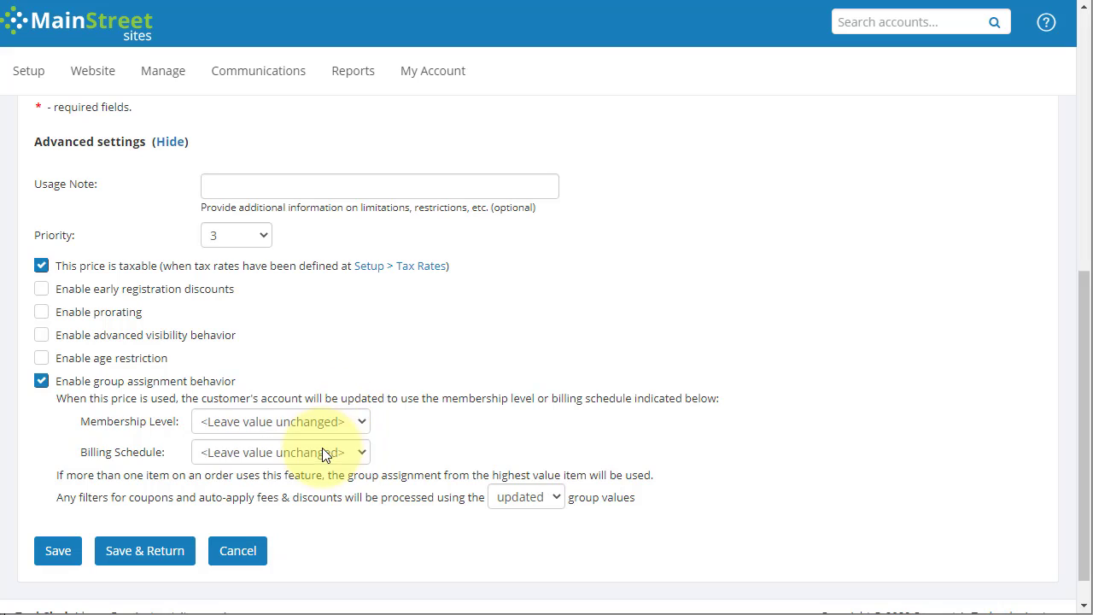
left_click(245, 456)
left_click(232, 505)
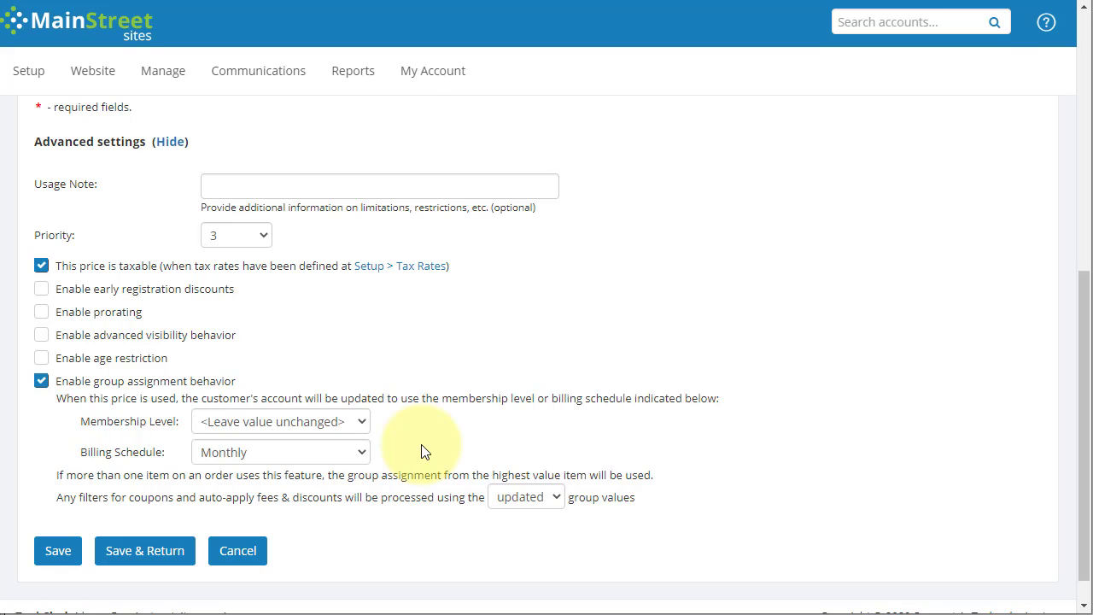
Set the assigned billing schedule to Default and the membership level to Gold Members
left_click(304, 459)
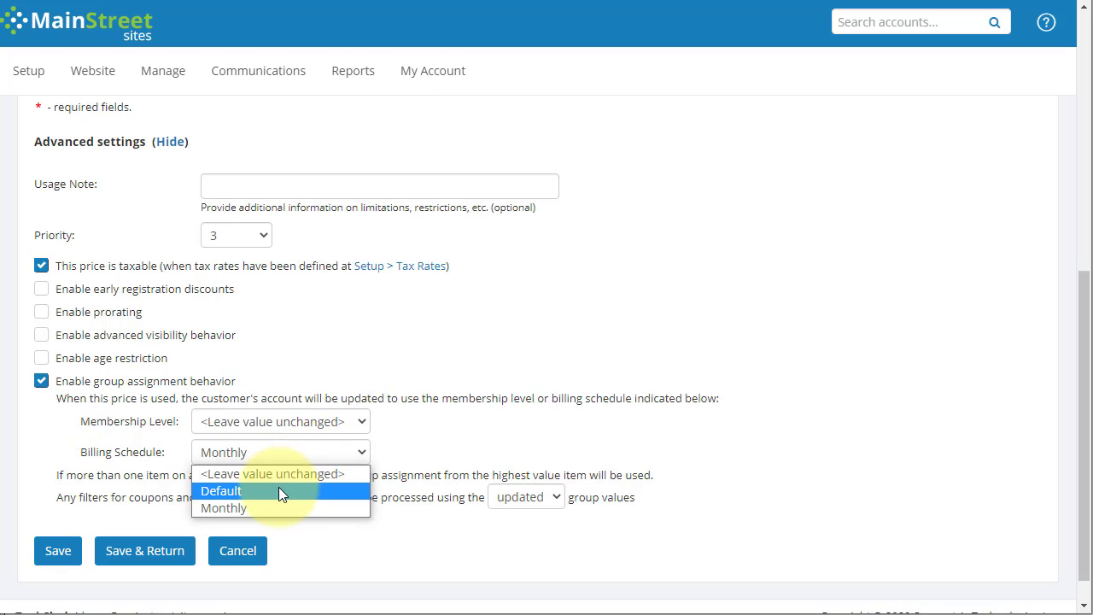
left_click(279, 490)
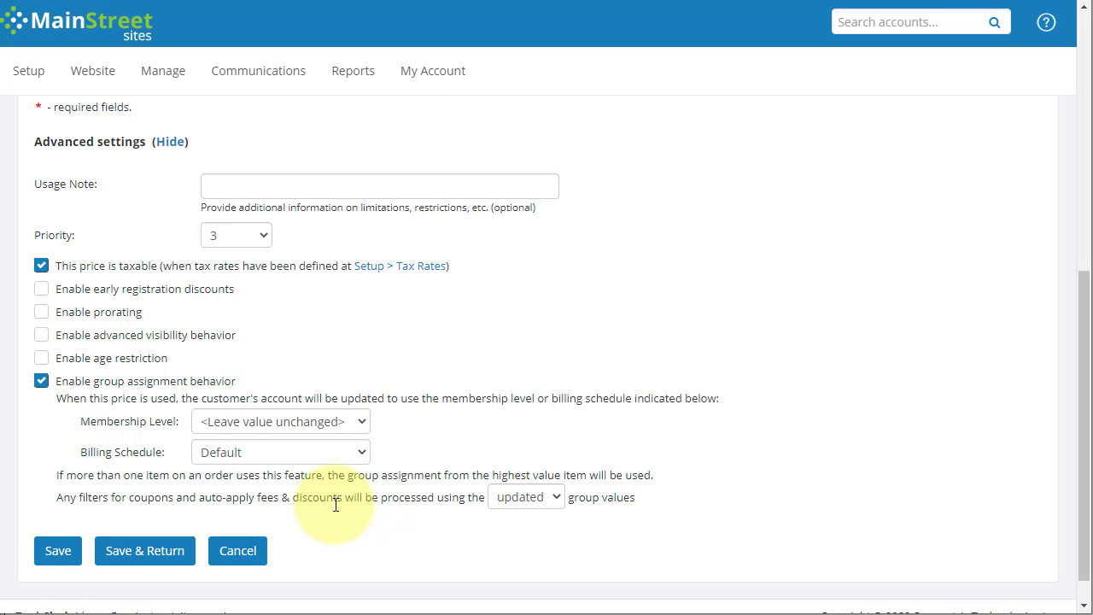
left_click(263, 421)
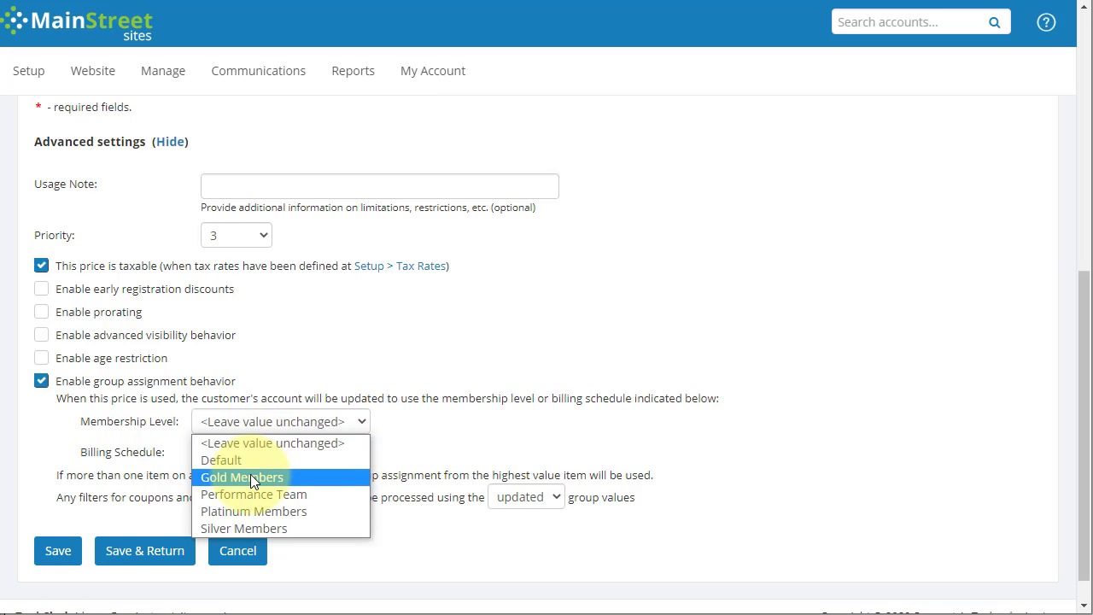
left_click(250, 476)
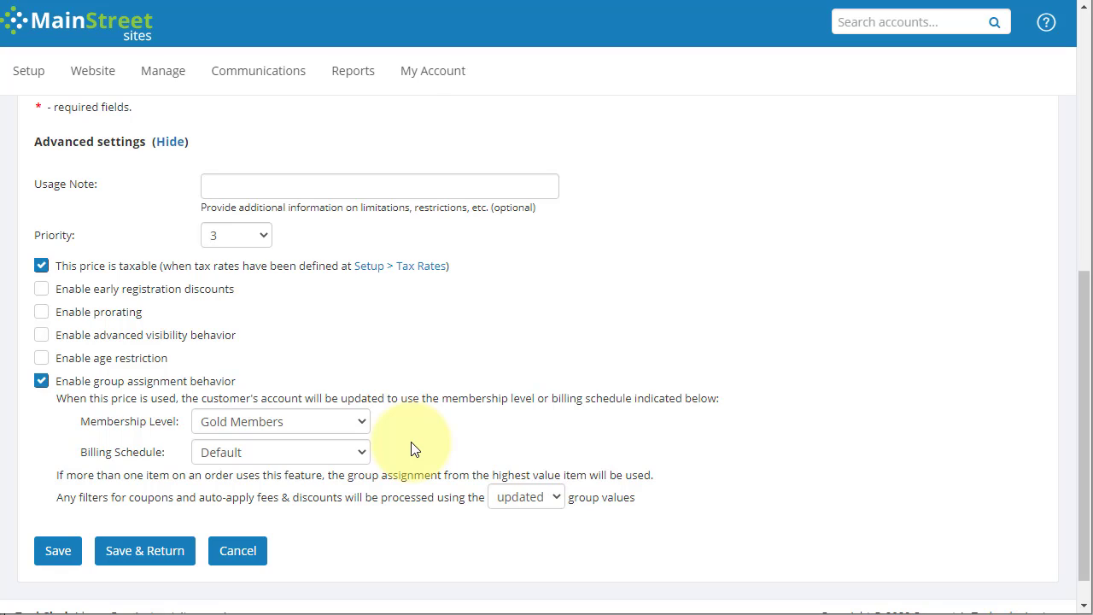
Set the filters for coupons and auto-apply fees and discounts to be processed using the original group values
left_click(514, 497)
key("Down")
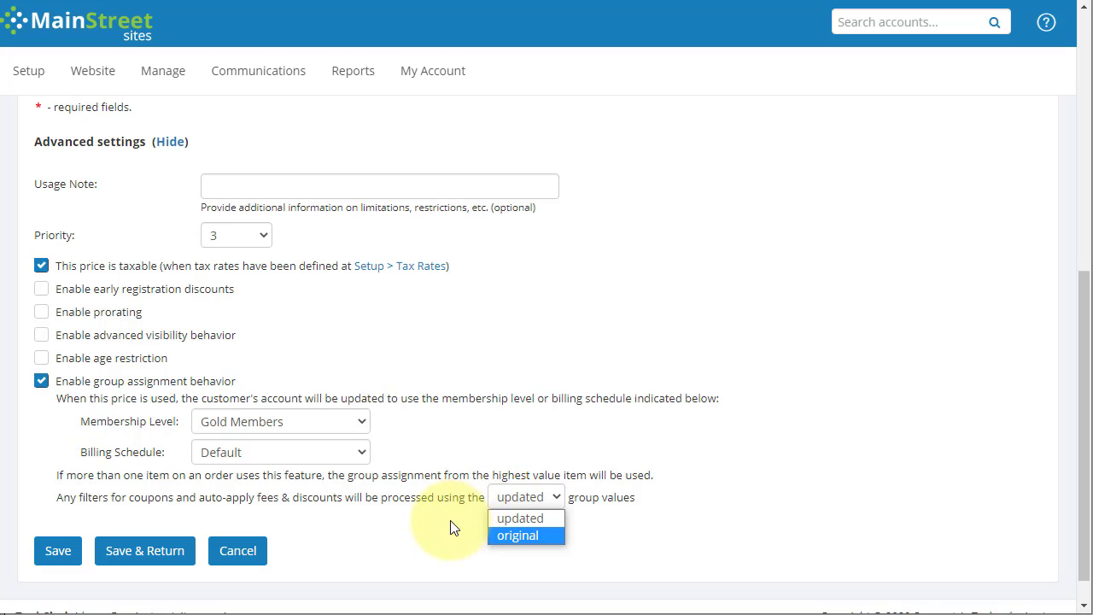
left_click(500, 534)
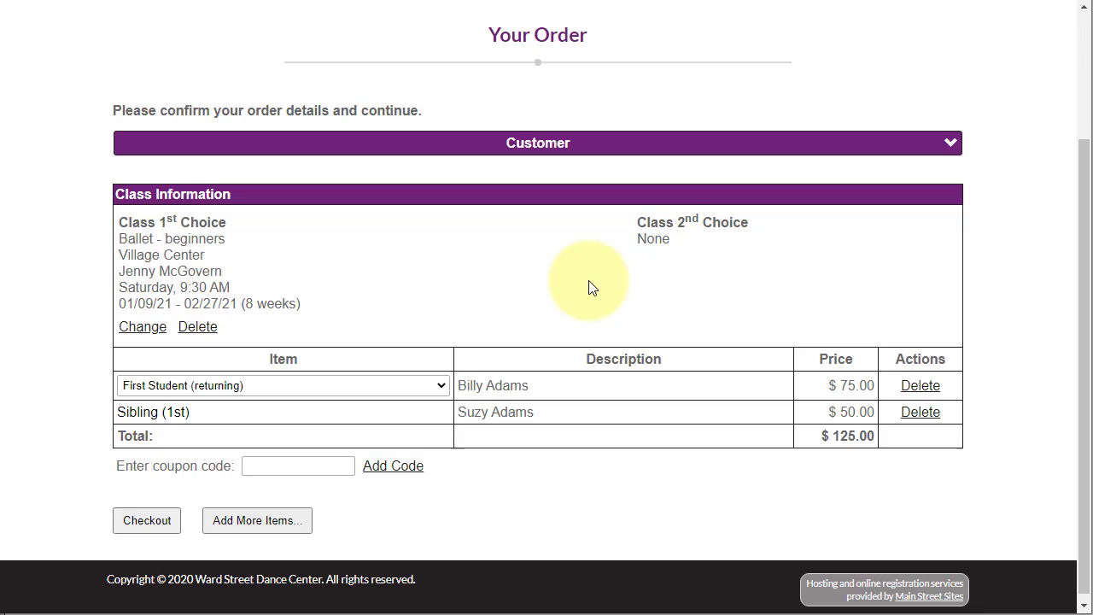
Clear the shopping cart containing the Ballet - beginners class order on the Ward Street Dance Center site
scroll(589, 287, "up", 2)
mouse_move(954, 91)
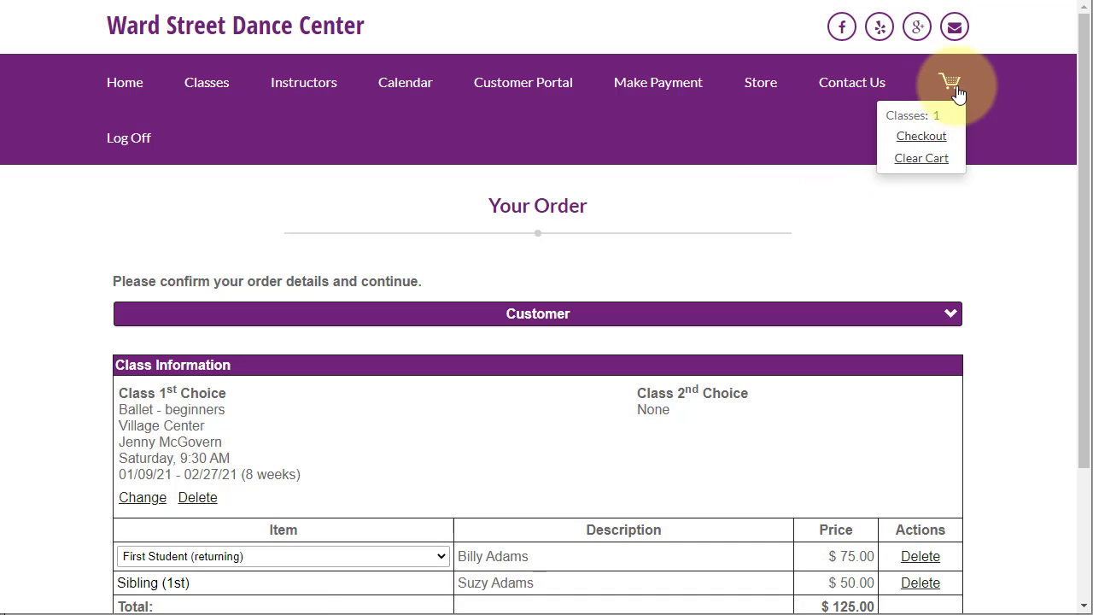
left_click(929, 160)
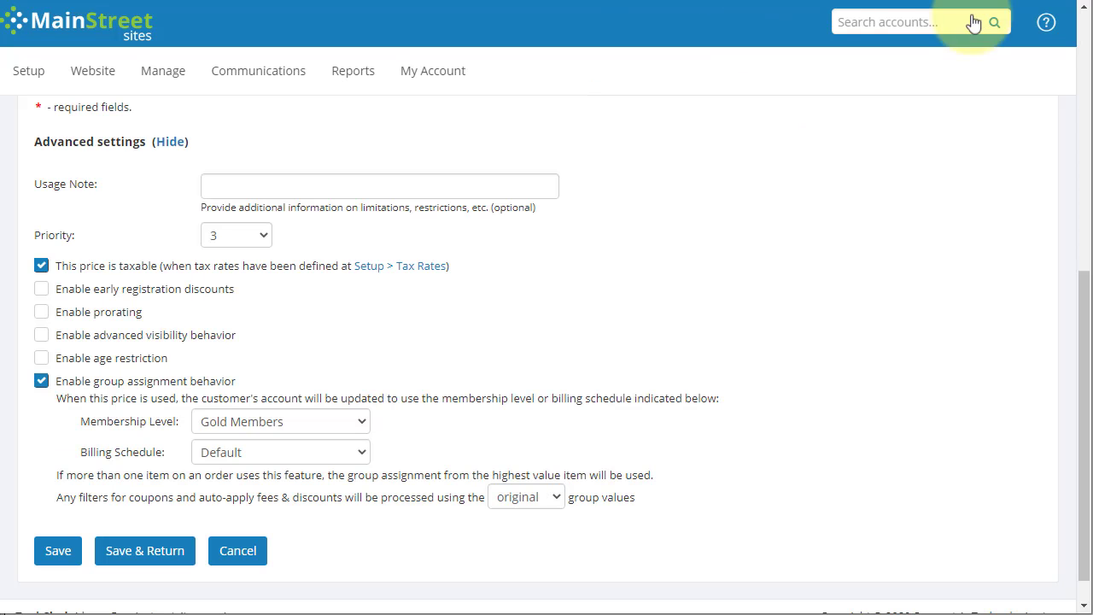
Open the Main Street Sites online help and bring up the Registration Pricing article under Setup > Settings
left_click(1045, 22)
left_click(1009, 70)
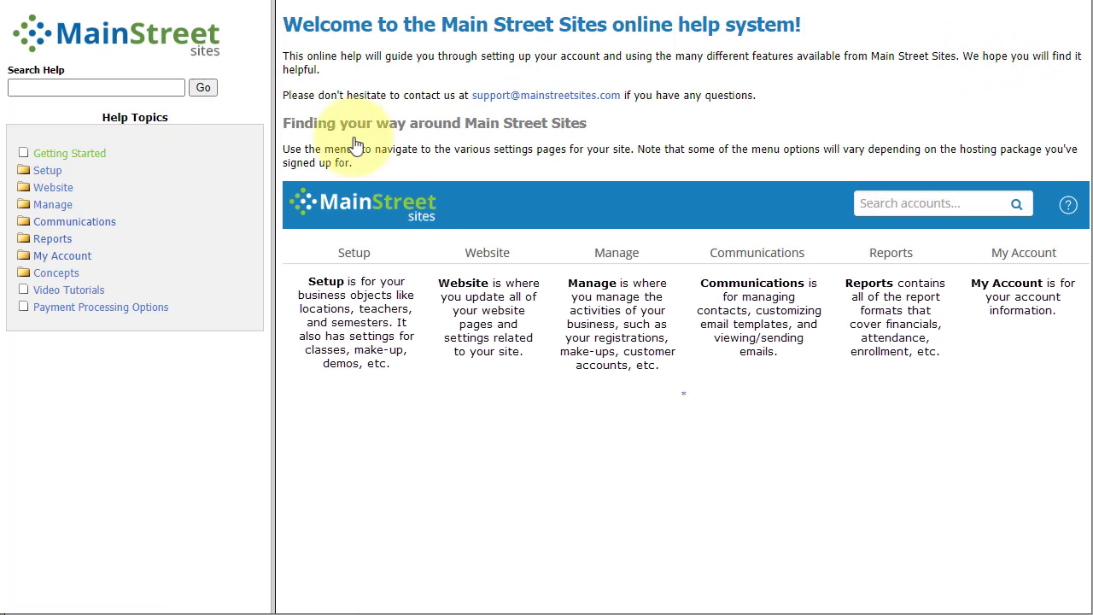
left_click(46, 174)
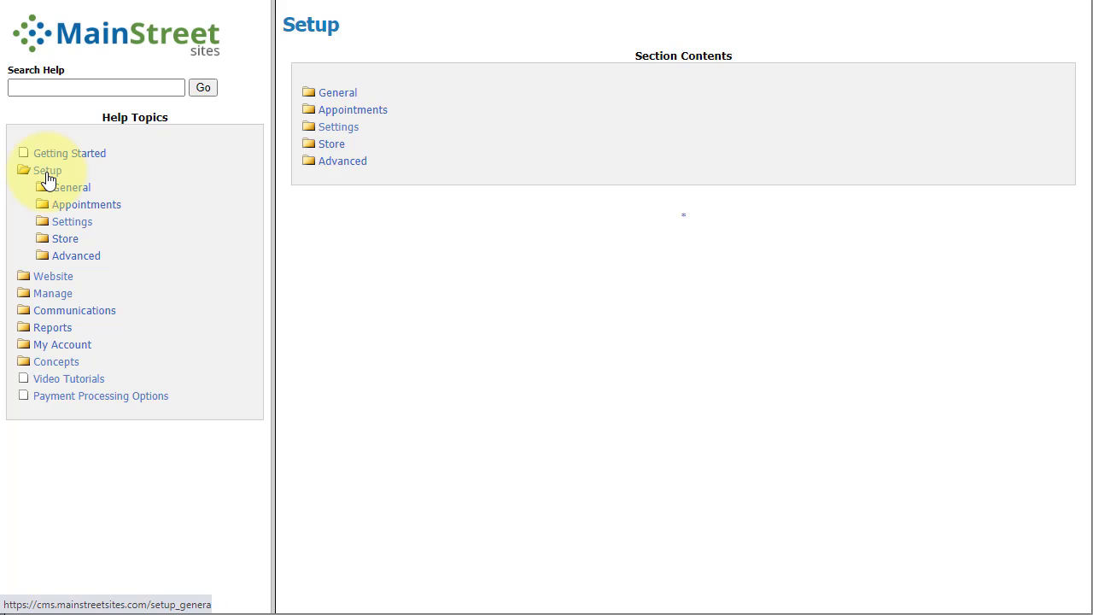
left_click(65, 221)
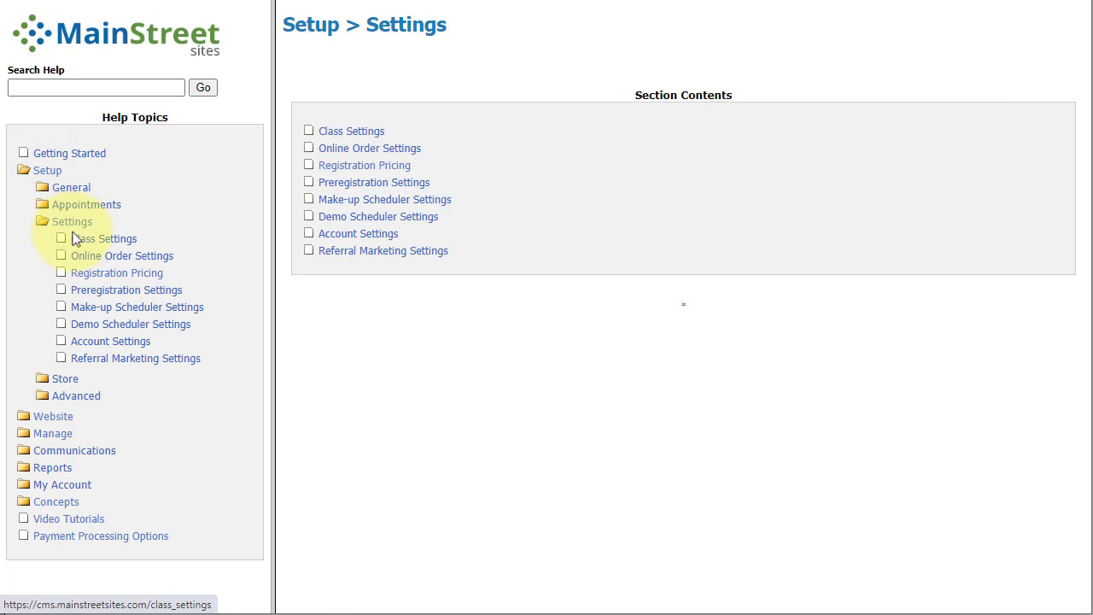
left_click(99, 277)
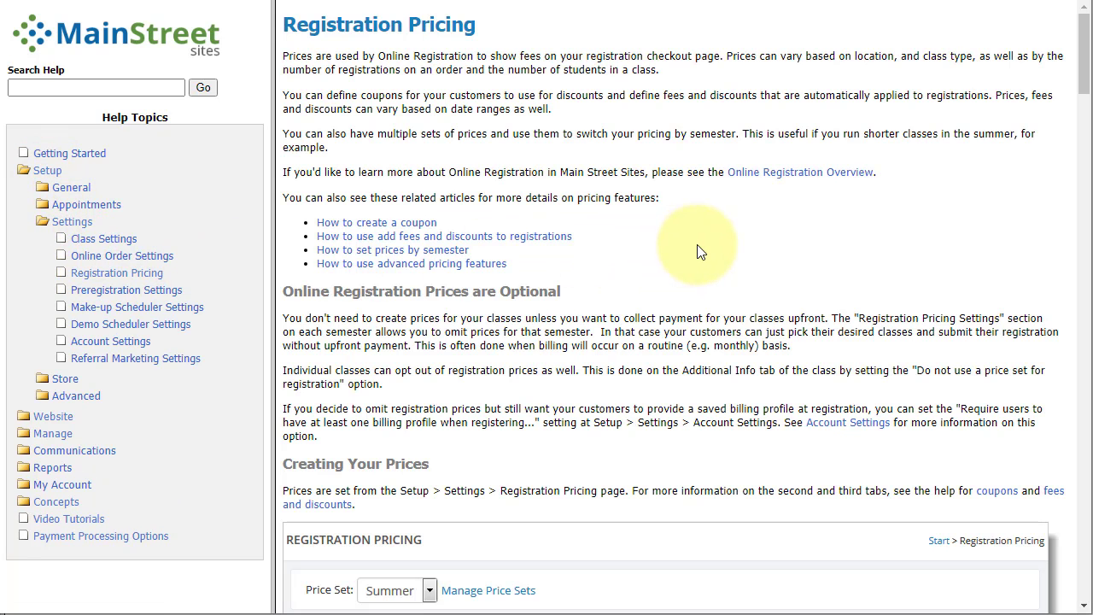